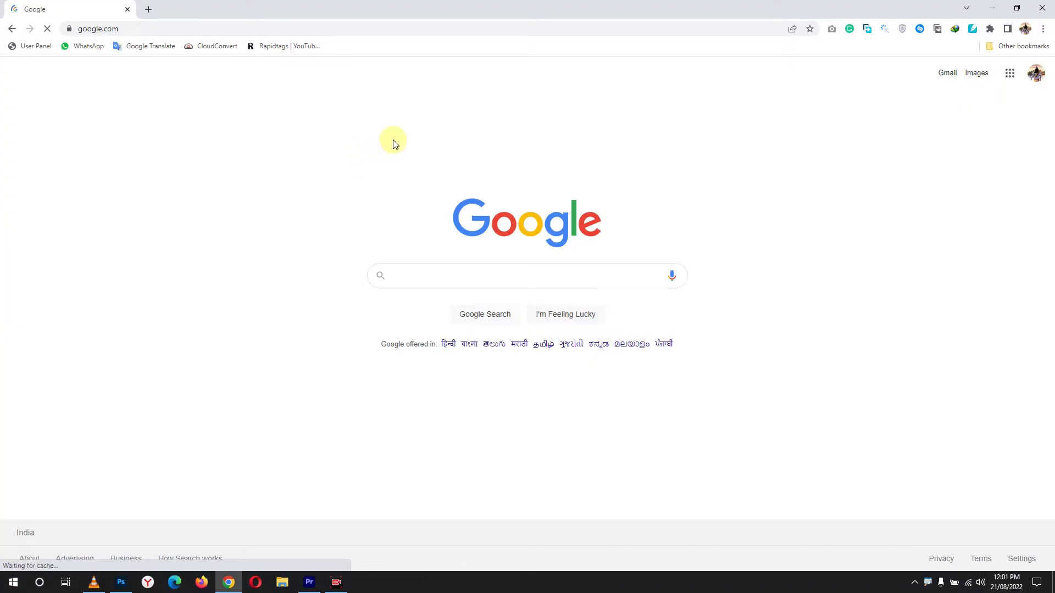
Load hitpaw.com in Chrome and dismiss its promo banner and notification prompt
left_click(190, 29)
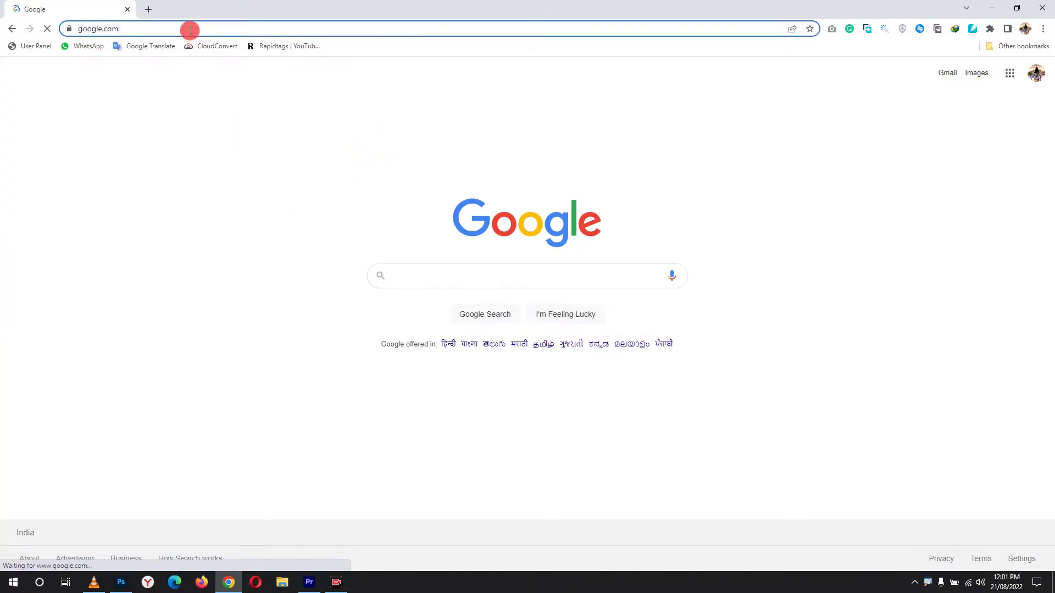
type("hitpaw")
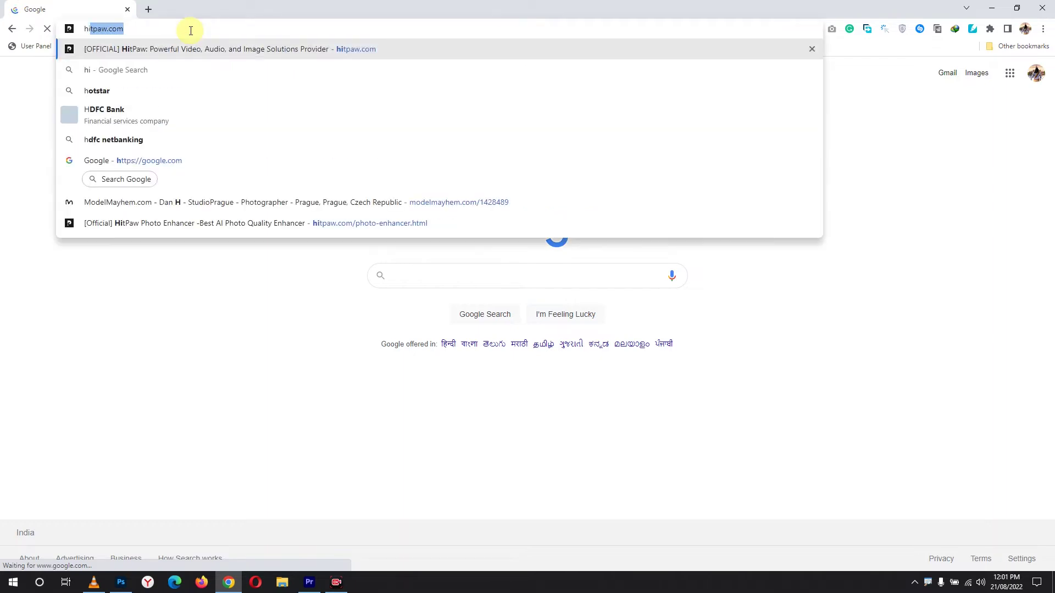
type(".")
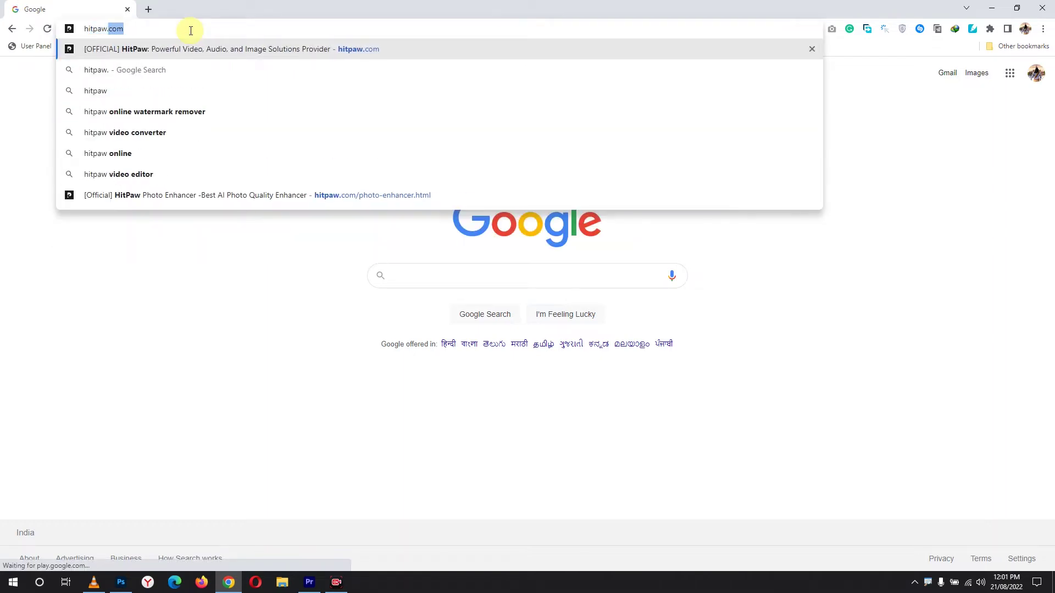
type("com")
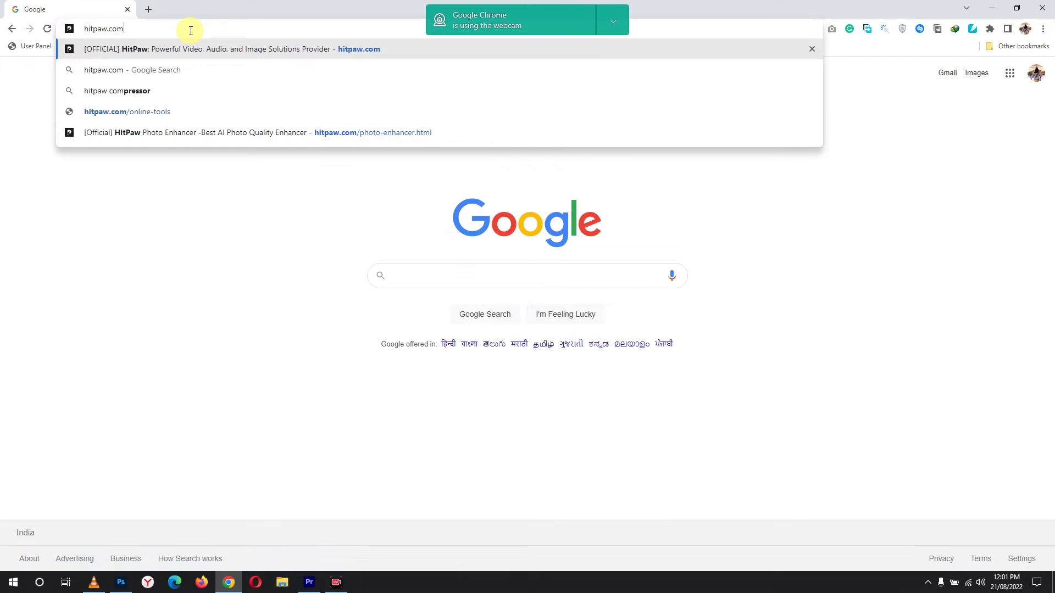
key("Return")
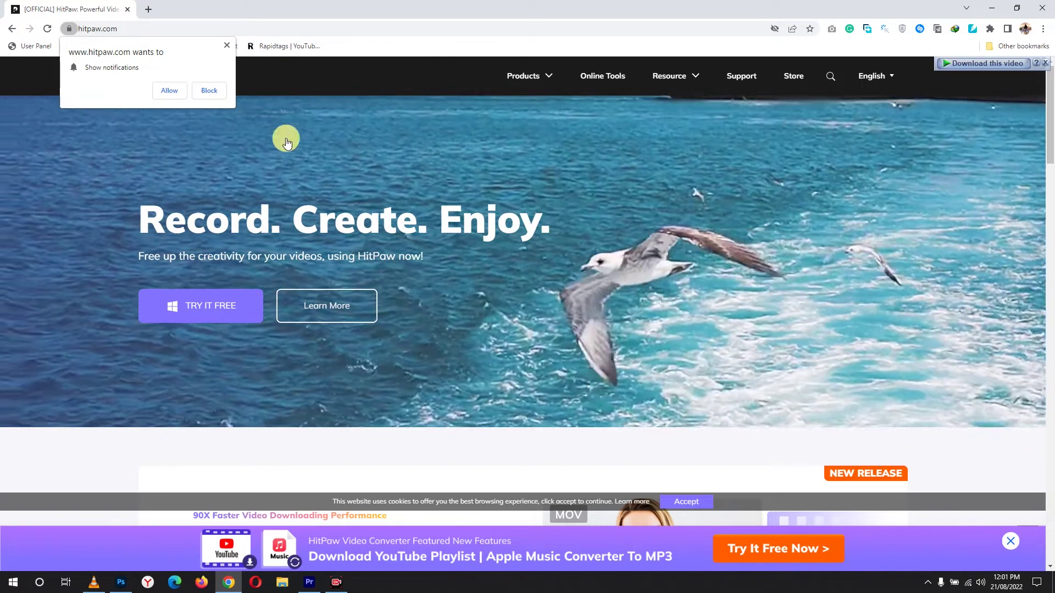
left_click(1012, 537)
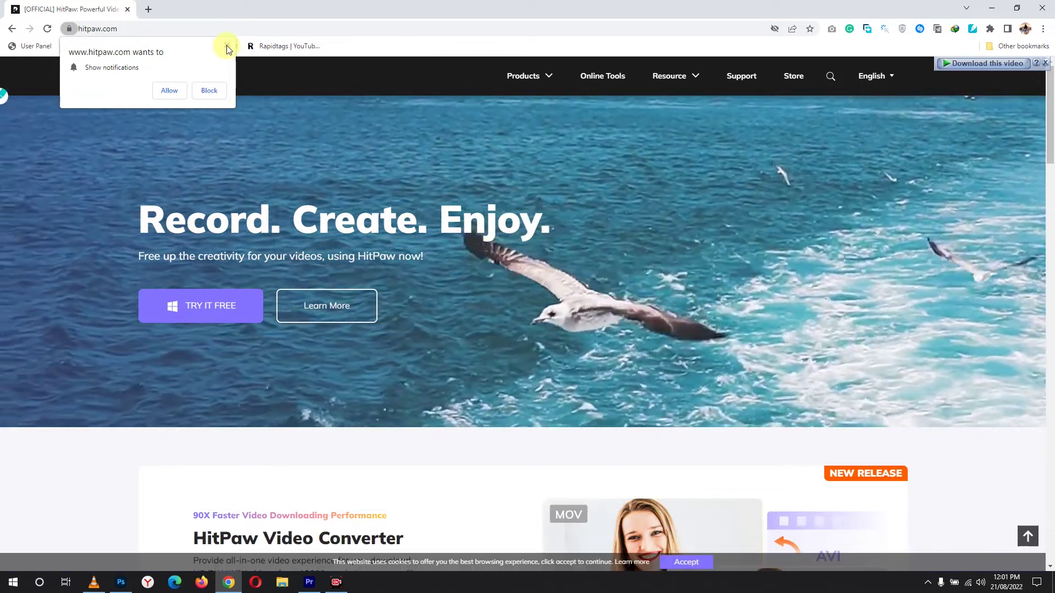
left_click(227, 45)
scroll(540, 270, "down", 5)
scroll(539, 269, "down", 3)
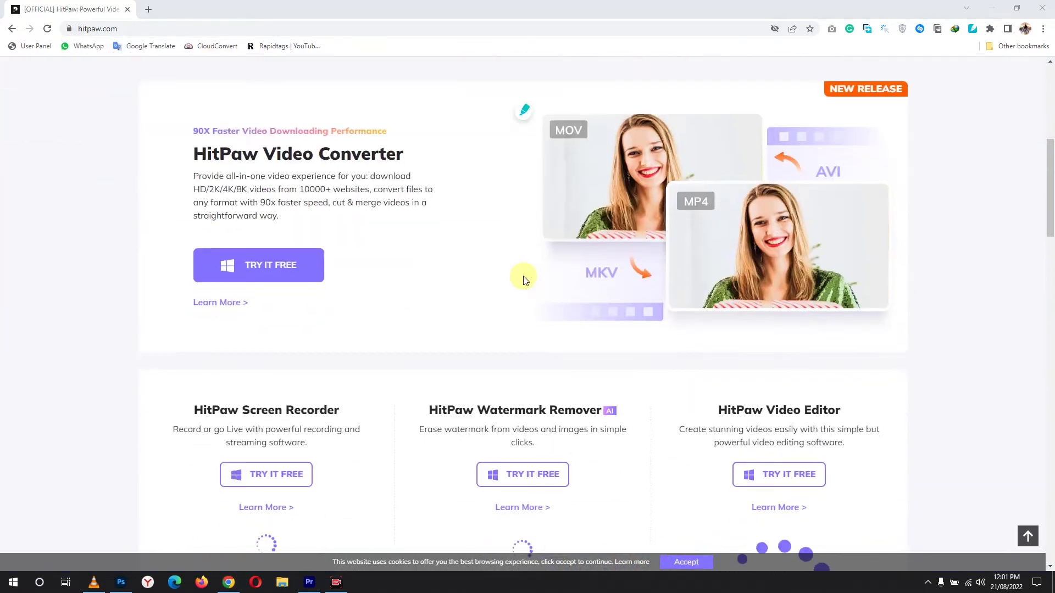
scroll(549, 209, "up", 7)
scroll(550, 209, "up", 2)
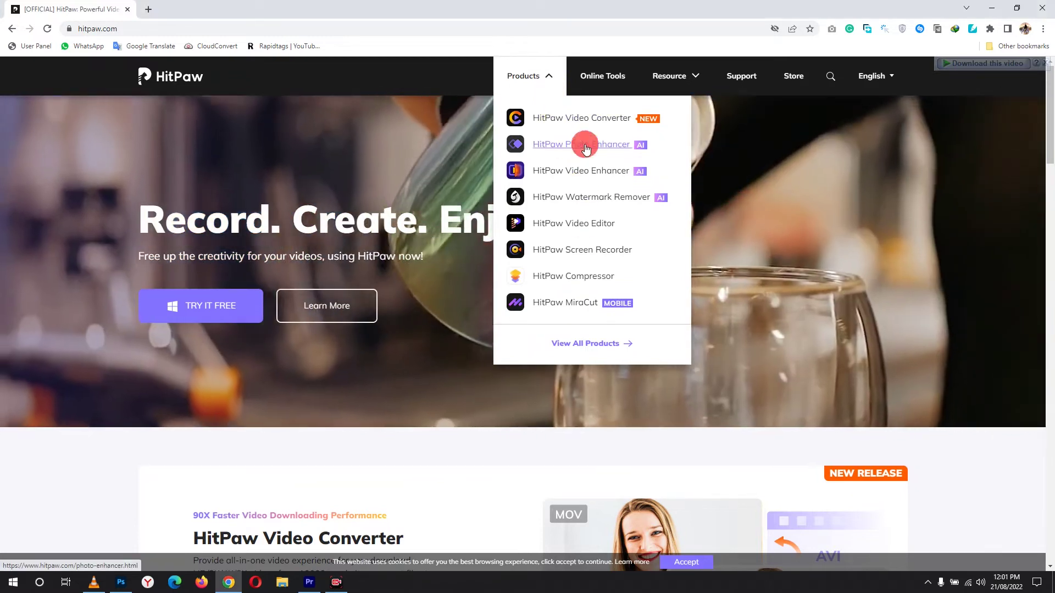
Open the Photo Enhancer page and highlight its 'Best AI Photo Enhancer' heading and description
left_click(582, 147)
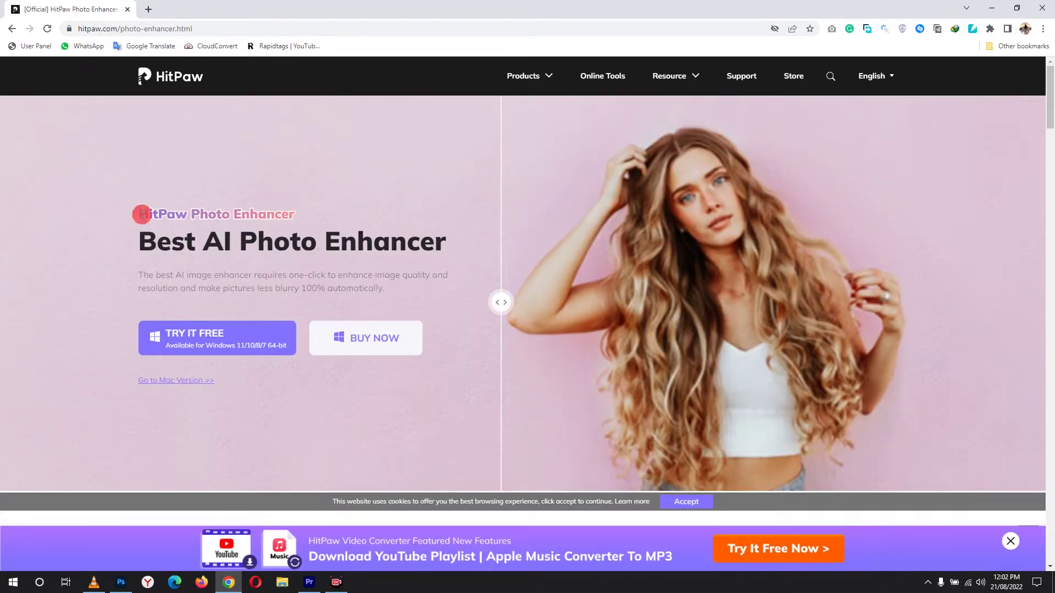
left_click_drag(140, 215, 272, 214)
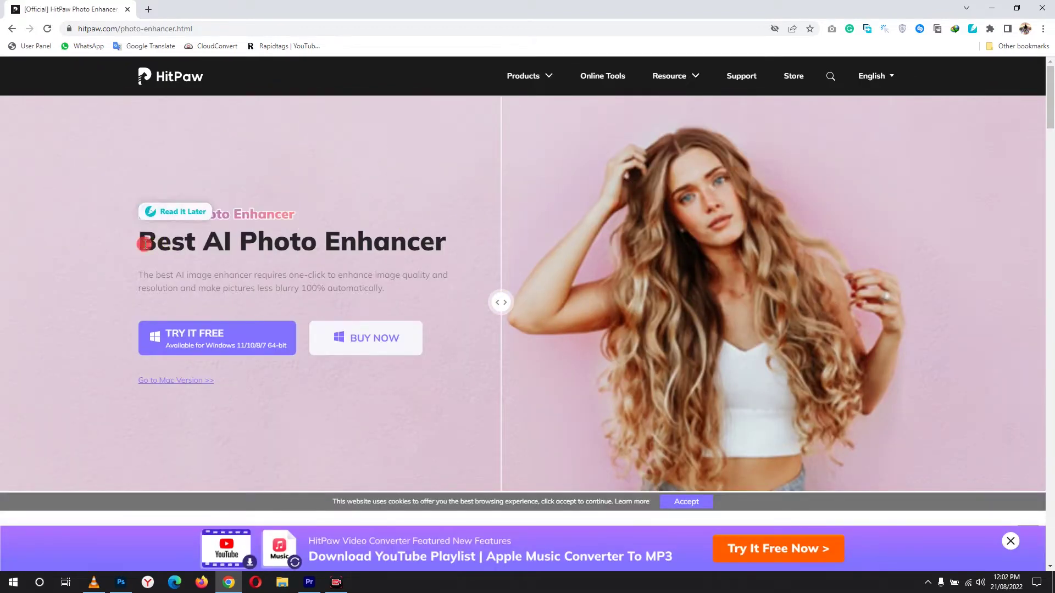
left_click_drag(139, 242, 452, 249)
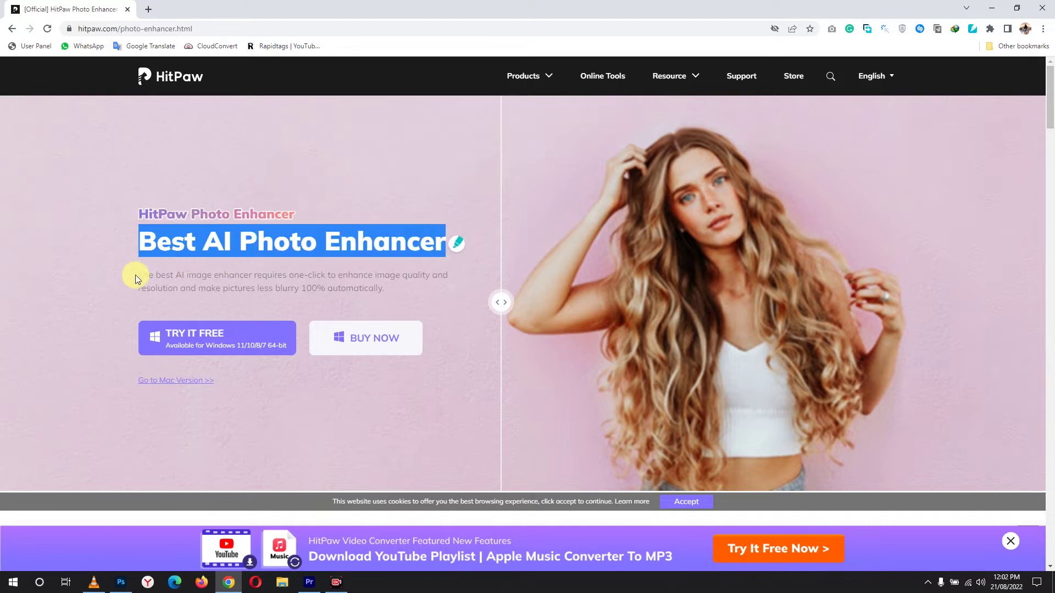
left_click_drag(138, 276, 214, 281)
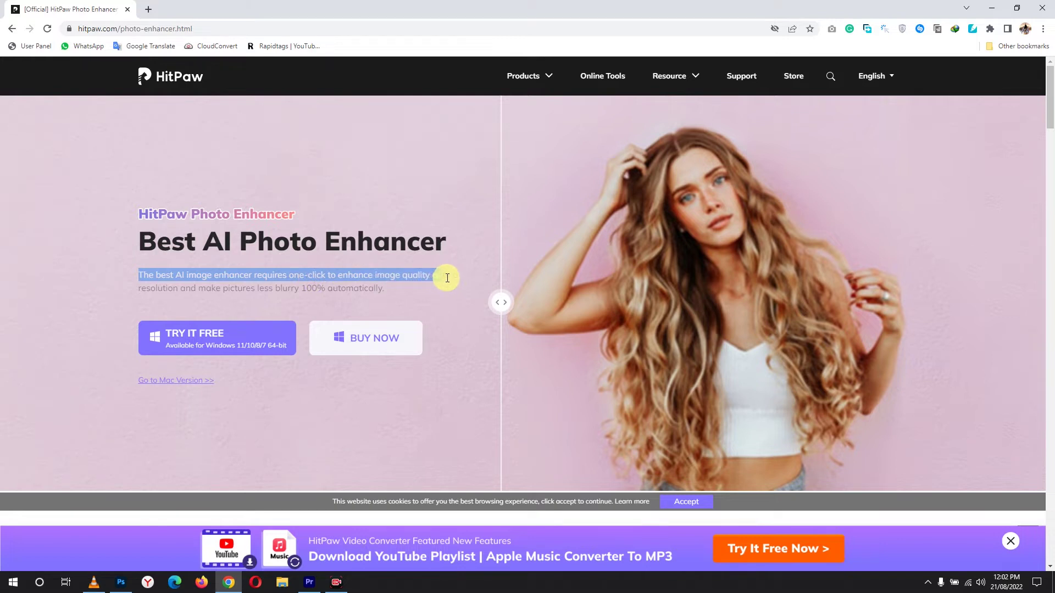
left_click_drag(139, 290, 175, 292)
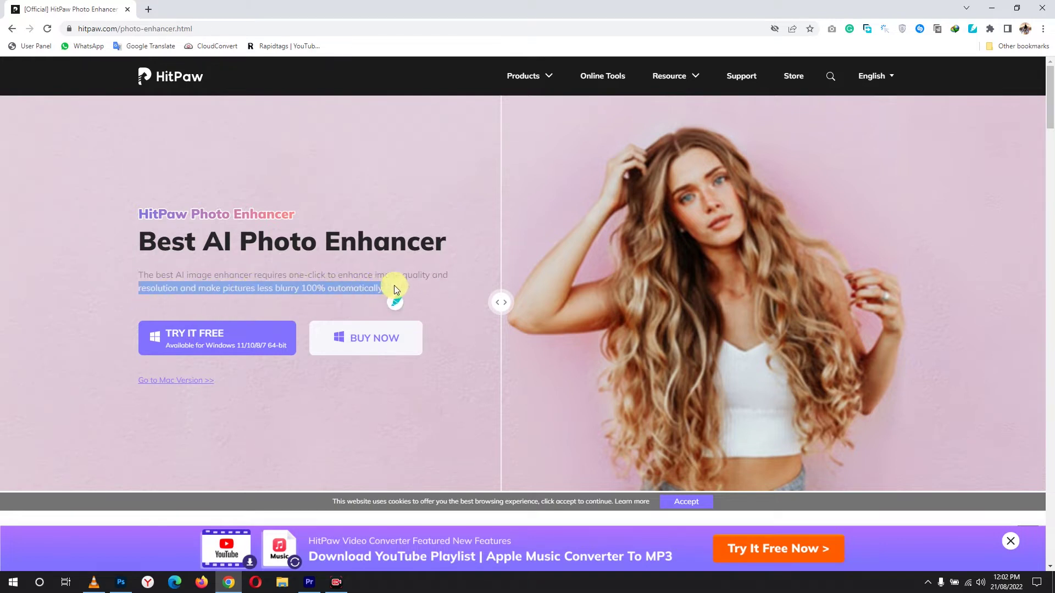
Highlight the 'Enlarge Image Unlimitedly and Losslessly' heading and its description sentence
left_click(439, 289)
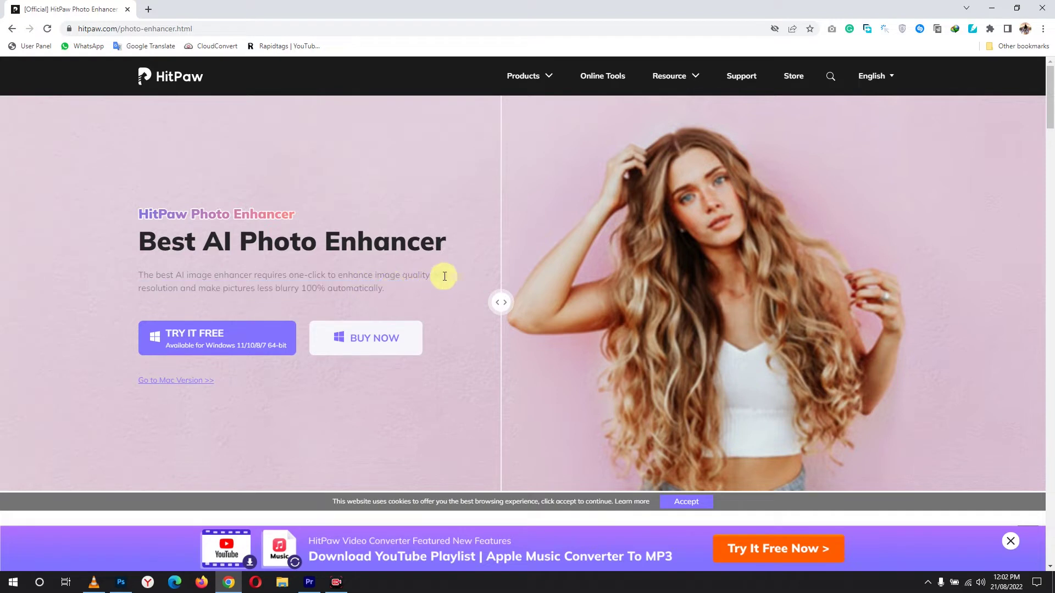
scroll(444, 277, "down", 5)
scroll(444, 275, "down", 3)
scroll(435, 247, "down", 2)
scroll(399, 227, "up", 1)
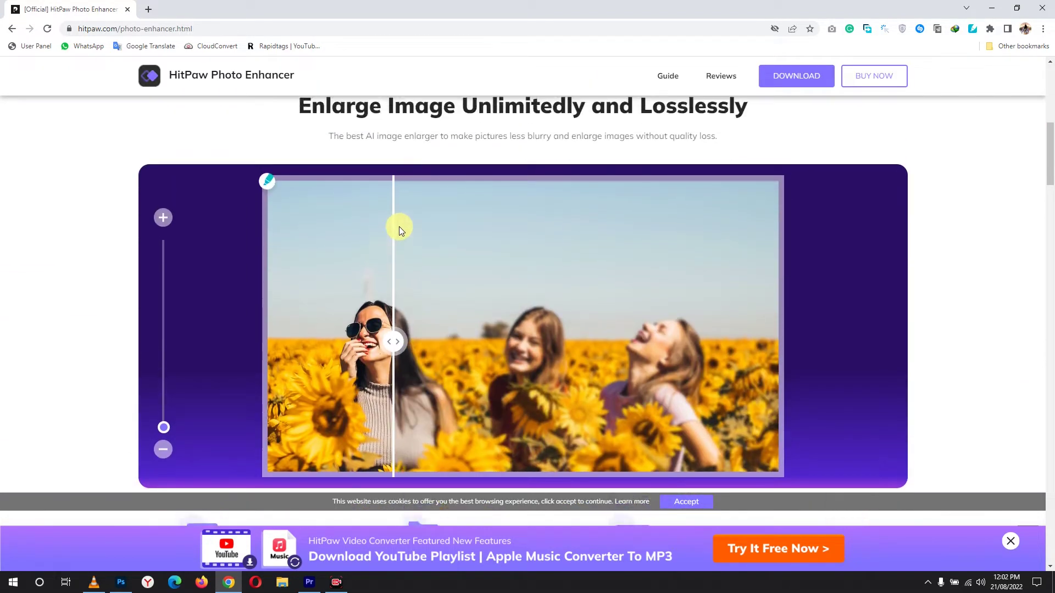
scroll(399, 227, "up", 1)
left_click_drag(273, 189, 685, 196)
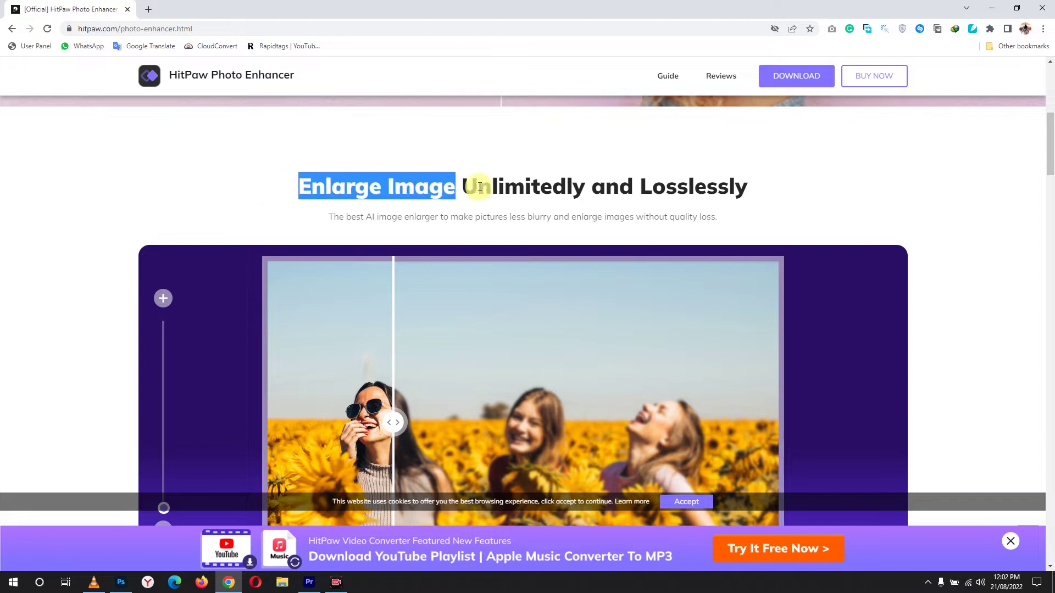
left_click(417, 219)
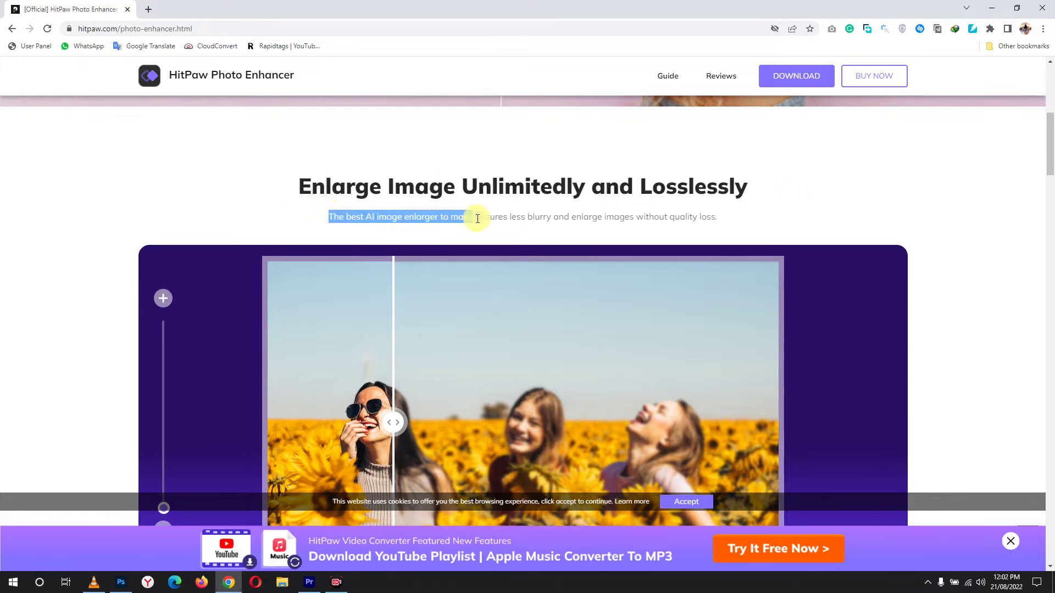
left_click_drag(528, 220, 574, 226)
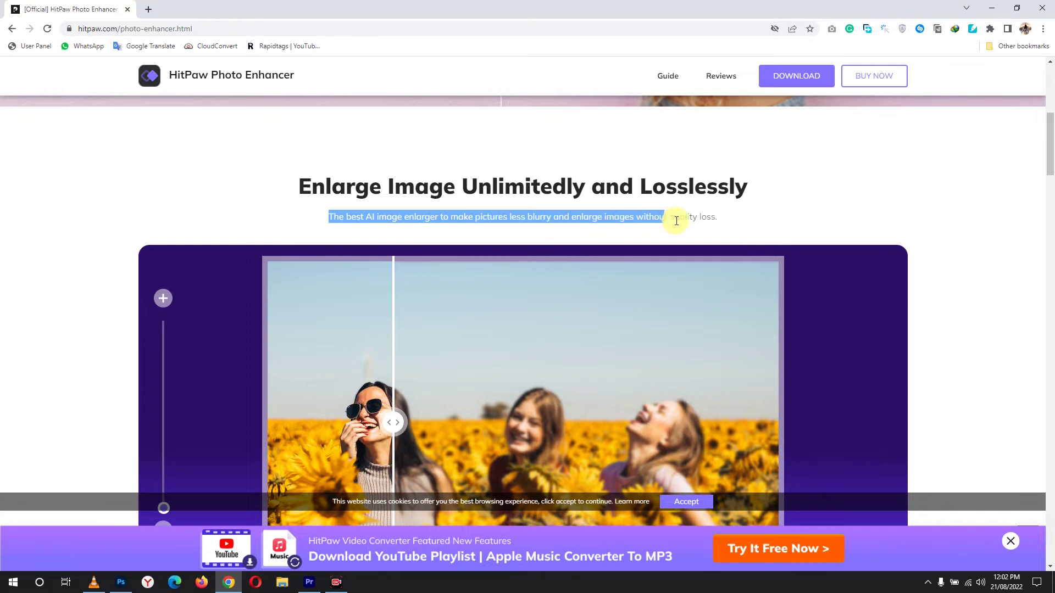
scroll(816, 200, "down", 1)
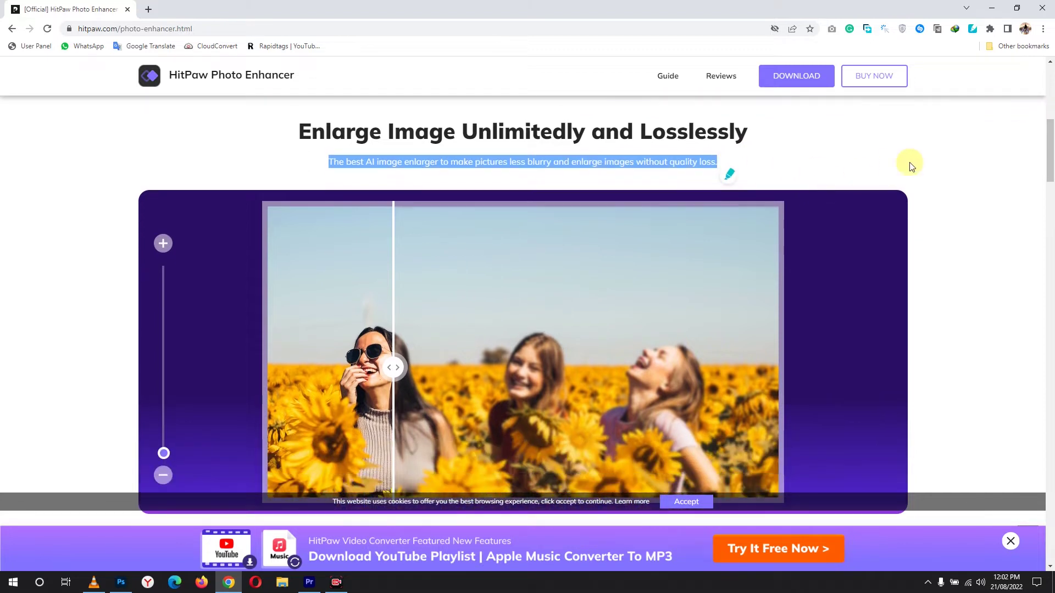
scroll(910, 166, "down", 1)
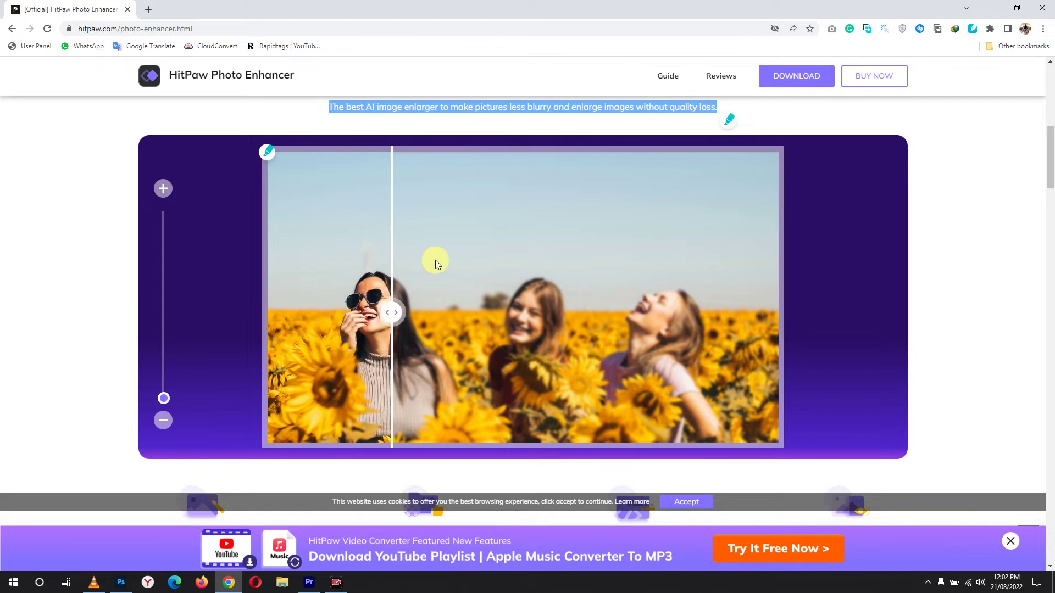
scroll(862, 257, "down", 4)
scroll(741, 248, "down", 2)
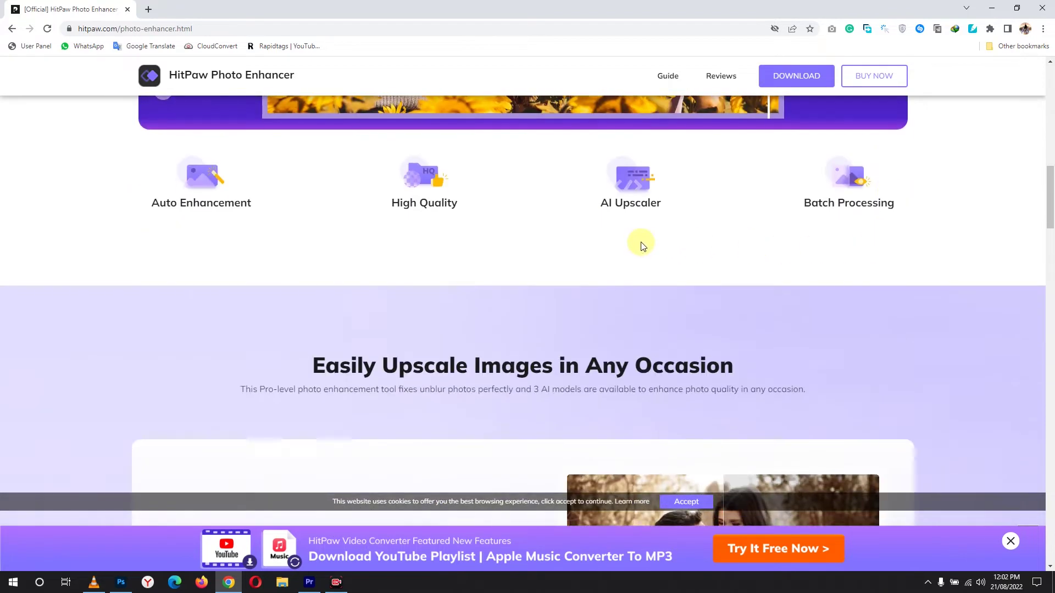
scroll(641, 245, "down", 1)
scroll(641, 242, "up", 5)
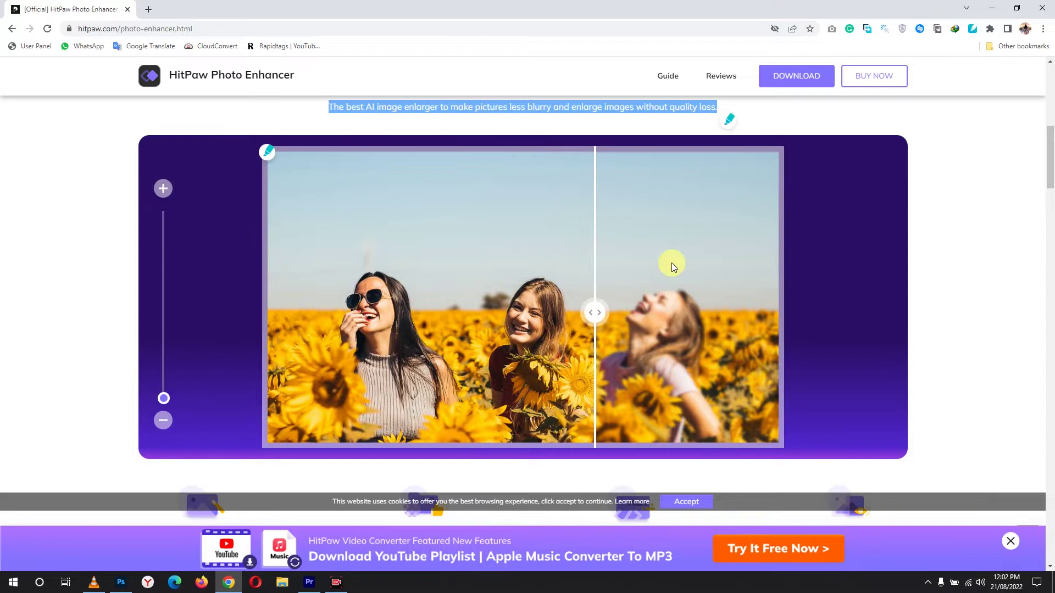
scroll(726, 262, "up", 2)
scroll(726, 262, "up", 1)
scroll(726, 262, "down", 4)
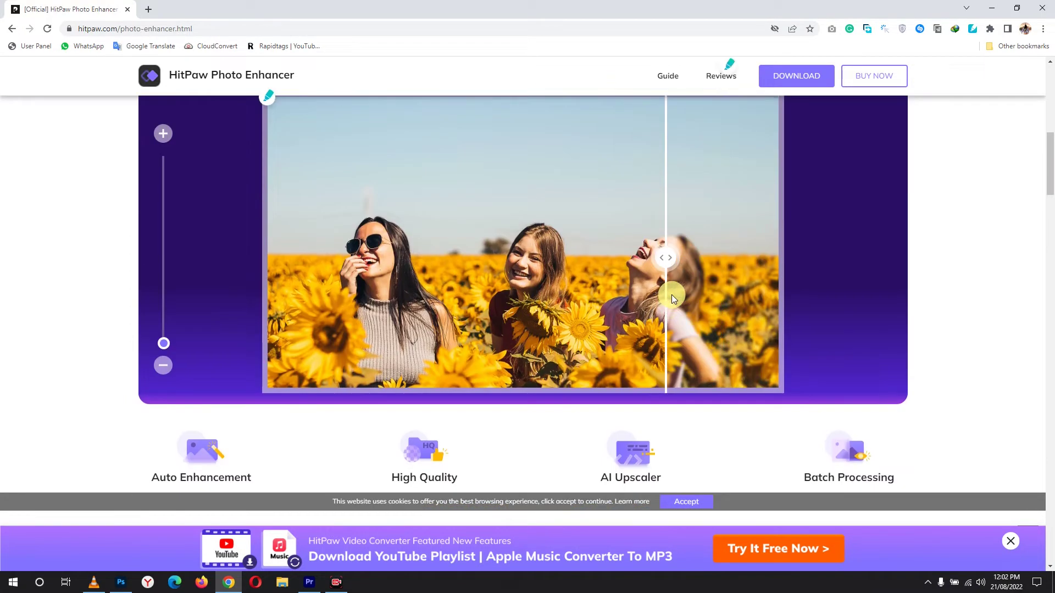
scroll(672, 295, "down", 3)
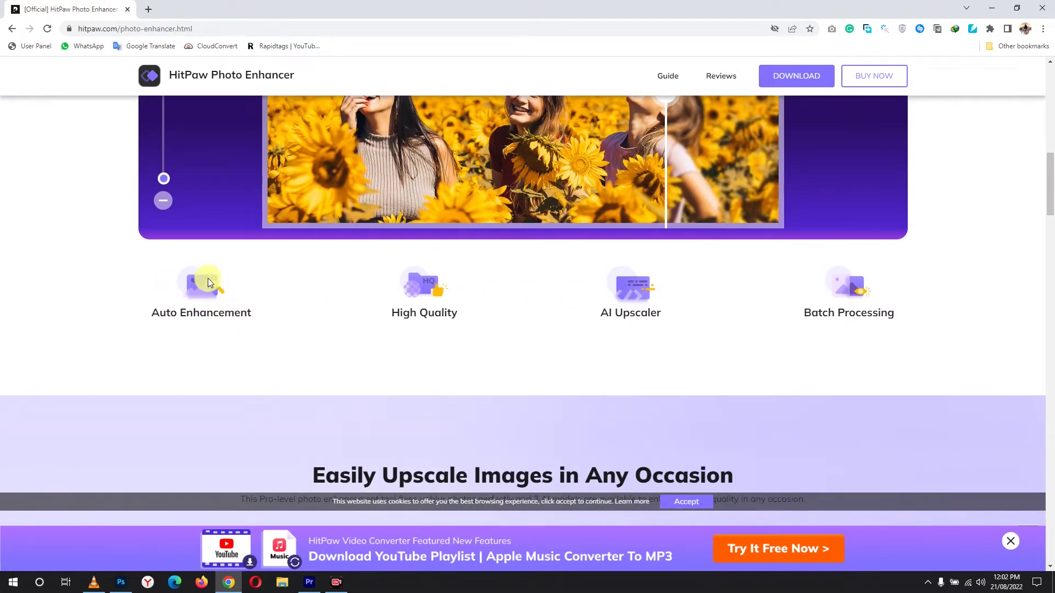
scroll(796, 320, "down", 3)
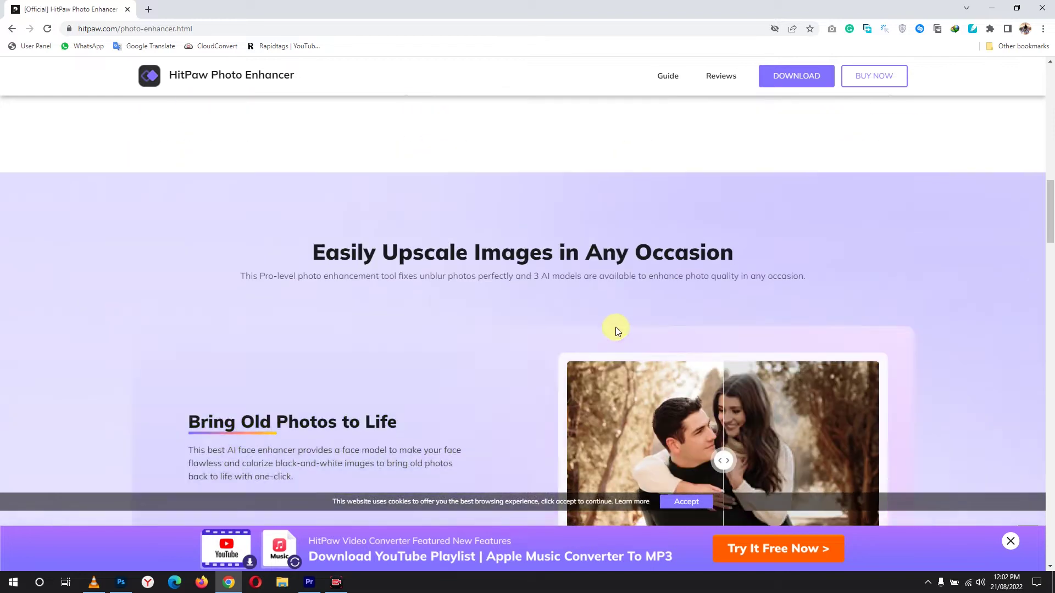
scroll(616, 327, "down", 1)
scroll(525, 308, "down", 1)
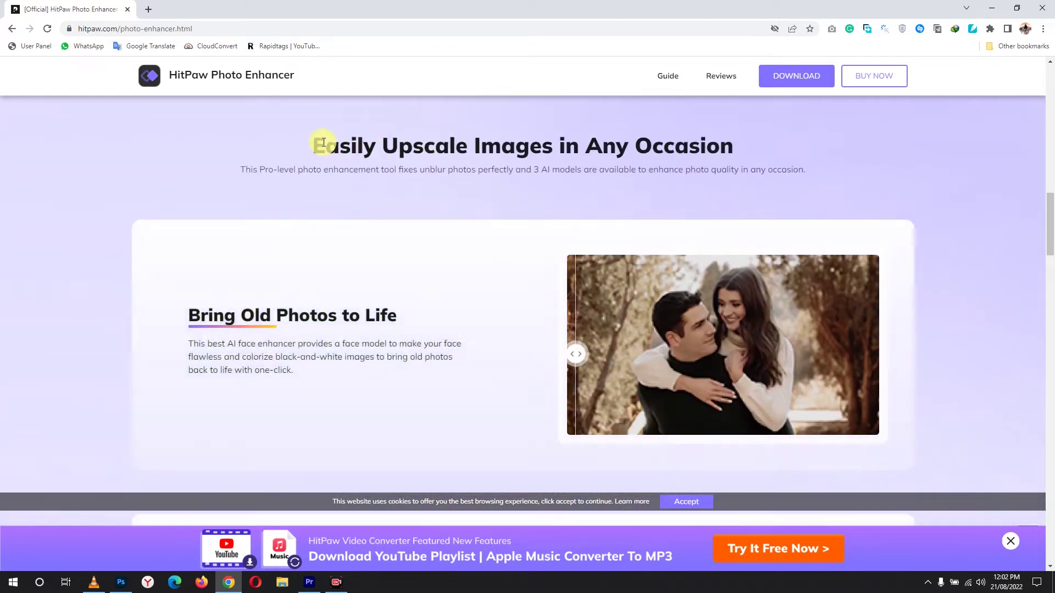
Highlight the 'Easily Upscale Images in Any Occasion' heading and its full description
left_click_drag(313, 146, 744, 149)
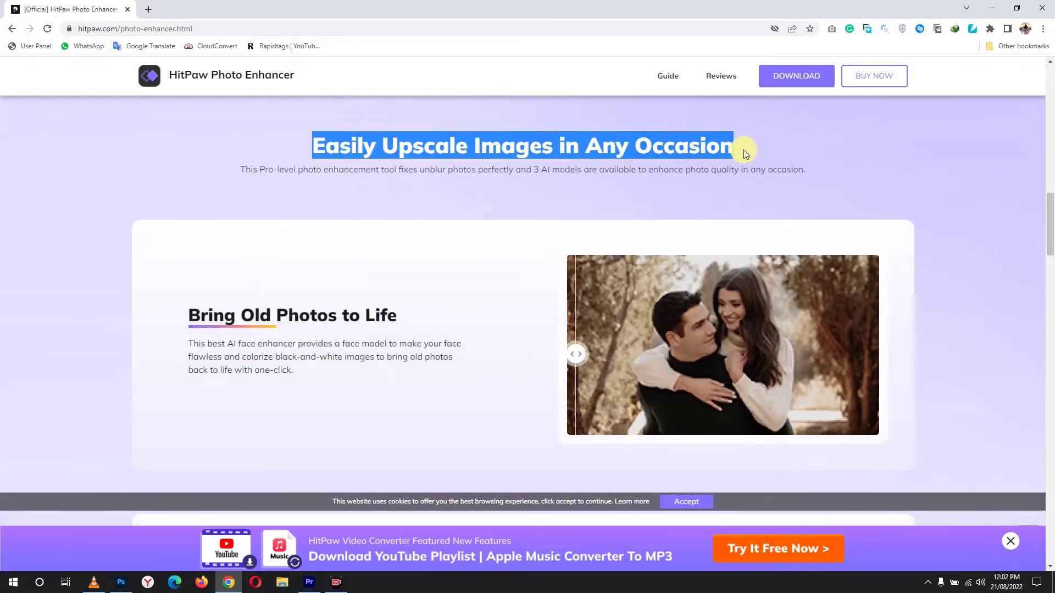
left_click_drag(239, 170, 310, 170)
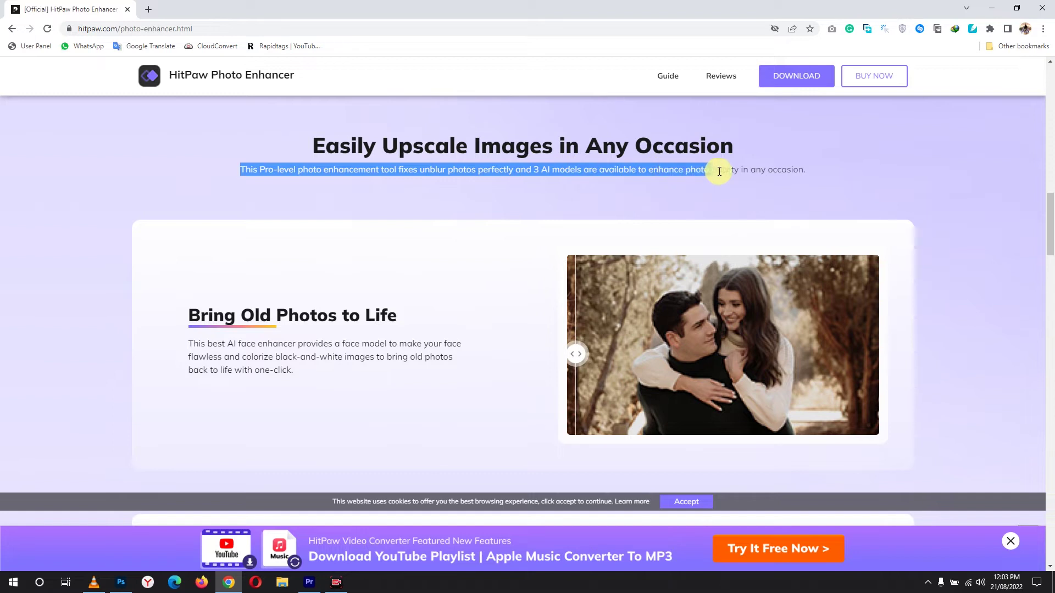
left_click_drag(805, 170, 809, 169)
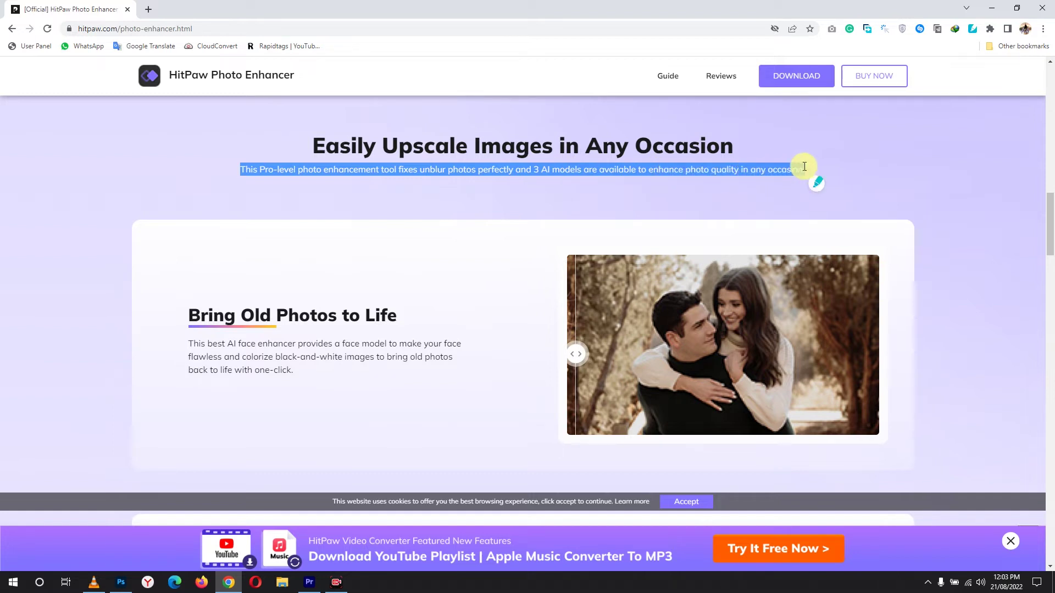
left_click(889, 174)
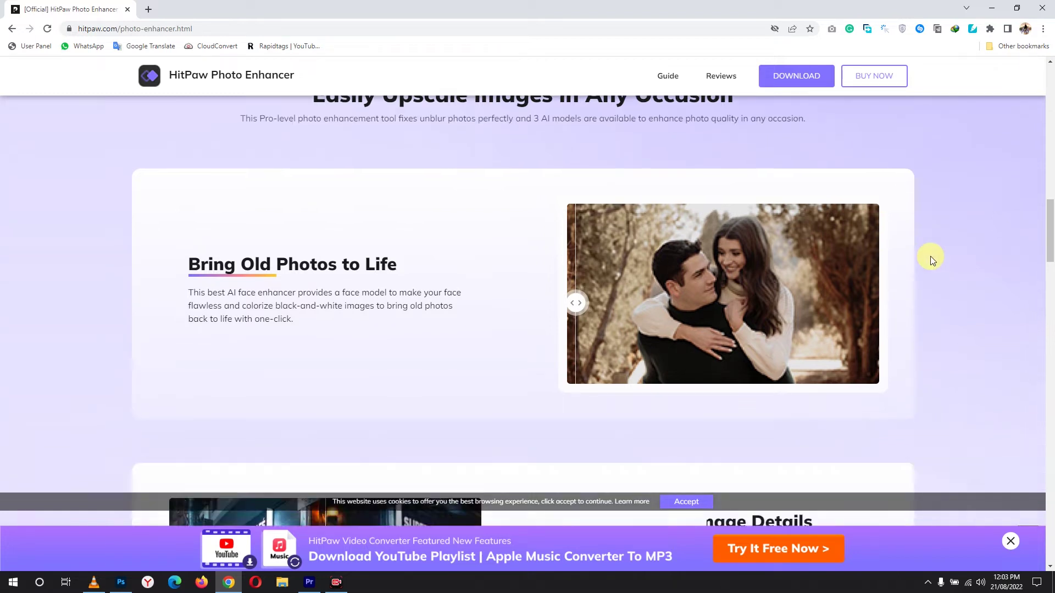
scroll(930, 257, "down", 3)
scroll(899, 252, "down", 2)
scroll(894, 246, "down", 3)
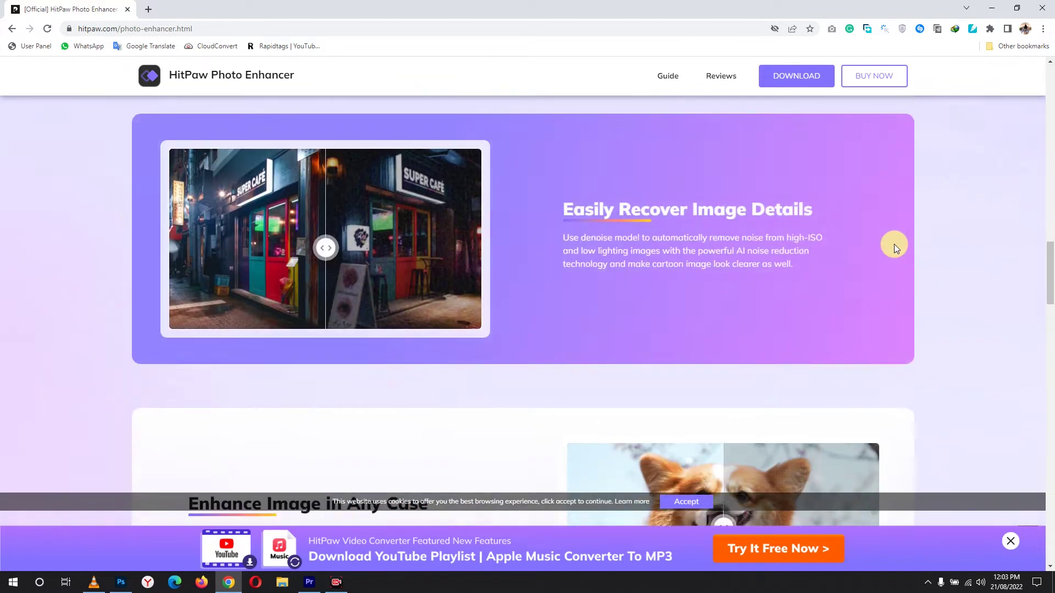
scroll(894, 245, "down", 2)
scroll(909, 219, "down", 2)
scroll(909, 219, "up", 2)
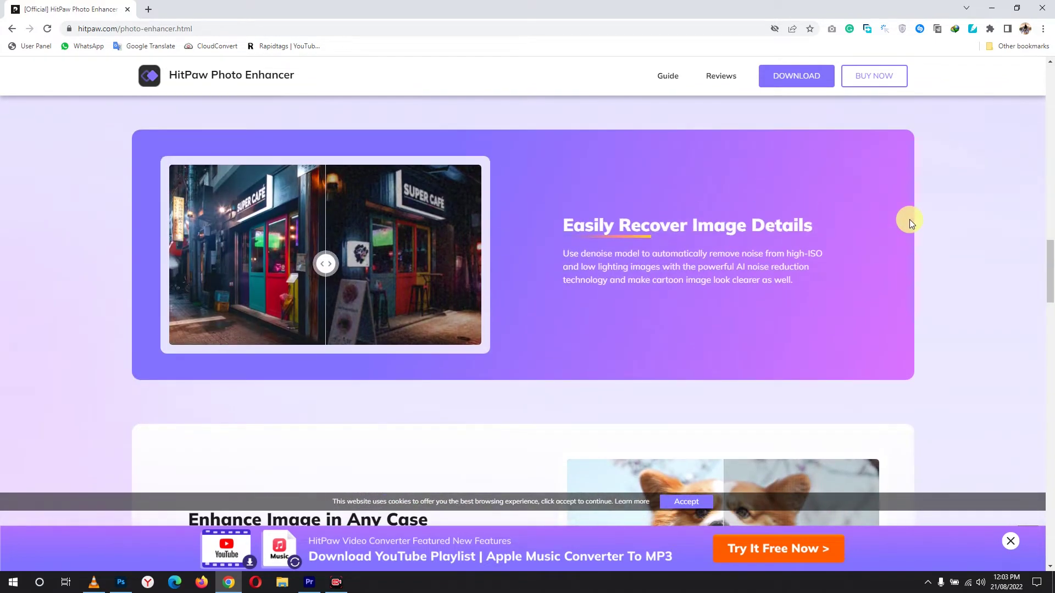
scroll(909, 220, "down", 4)
scroll(909, 220, "down", 5)
scroll(909, 219, "down", 2)
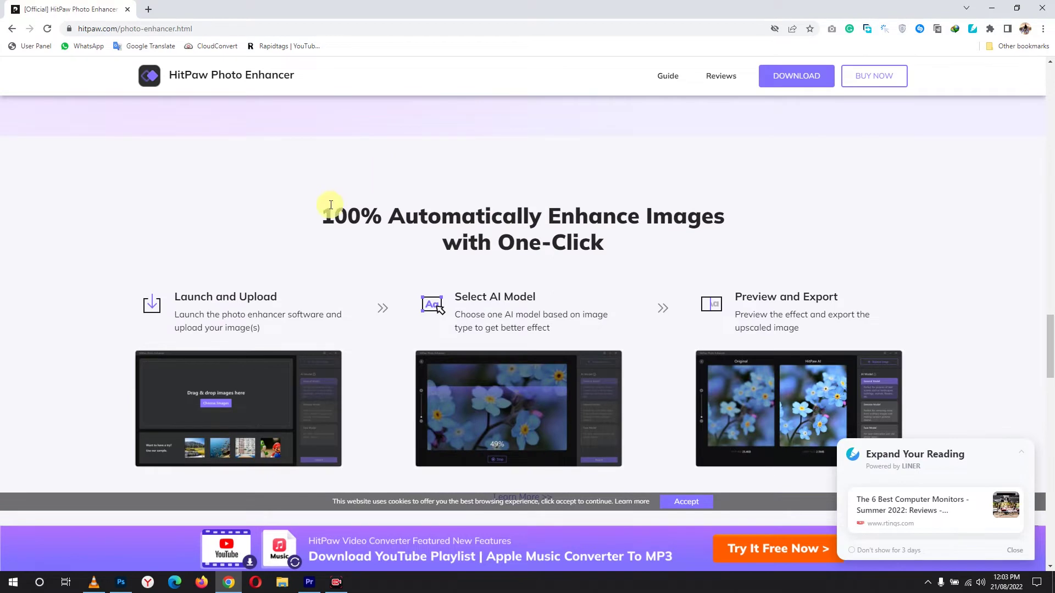
left_click_drag(324, 214, 614, 244)
scroll(669, 286, "down", 1)
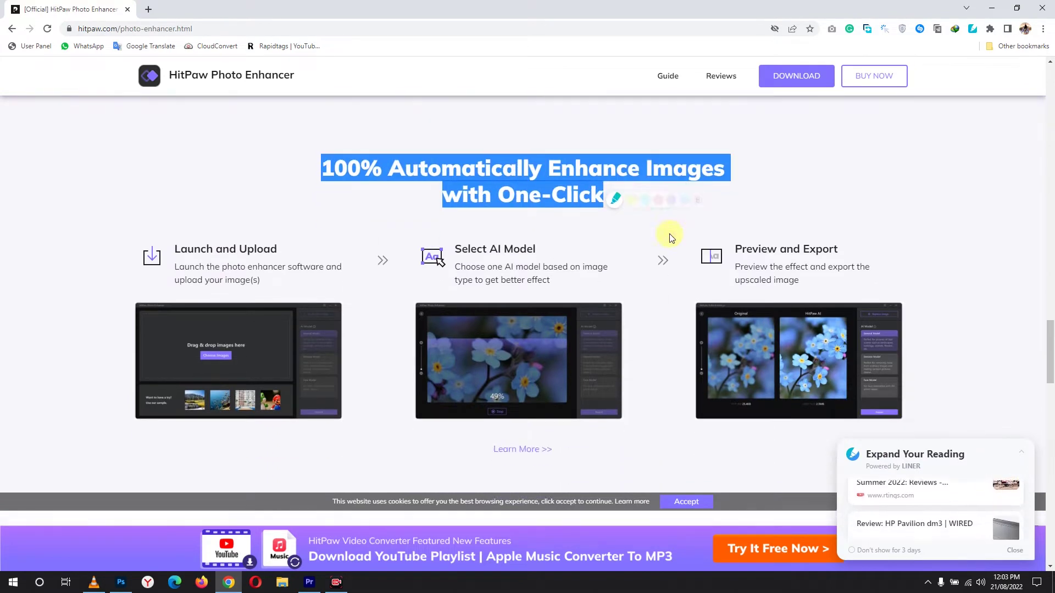
scroll(669, 238, "down", 1)
Highlight the 'Launch and Upload' and 'Preview and Export' workflow step titles
left_click(222, 210)
left_click_drag(176, 241, 216, 244)
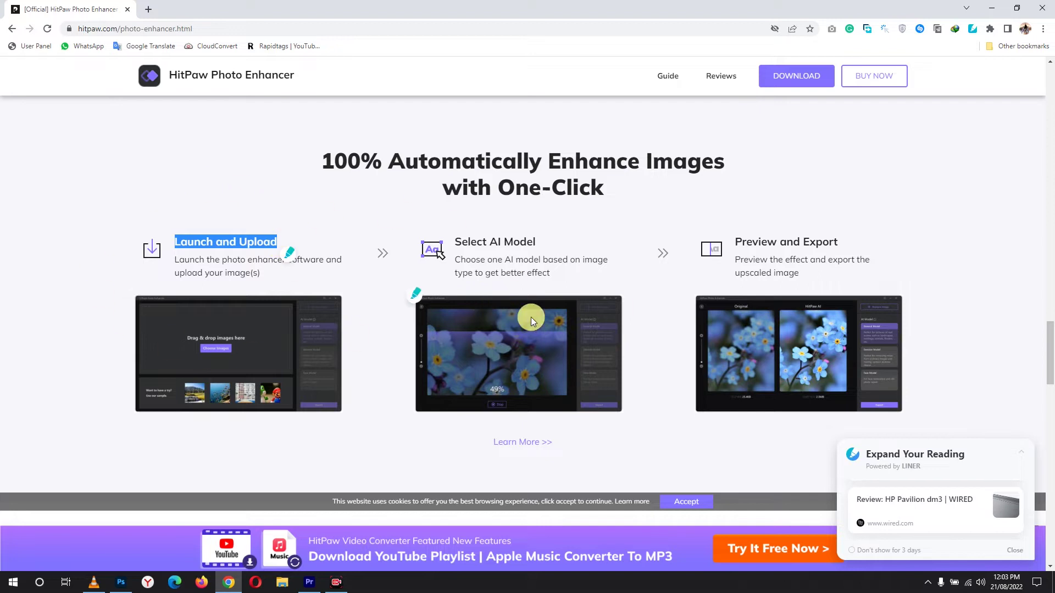
left_click(201, 271)
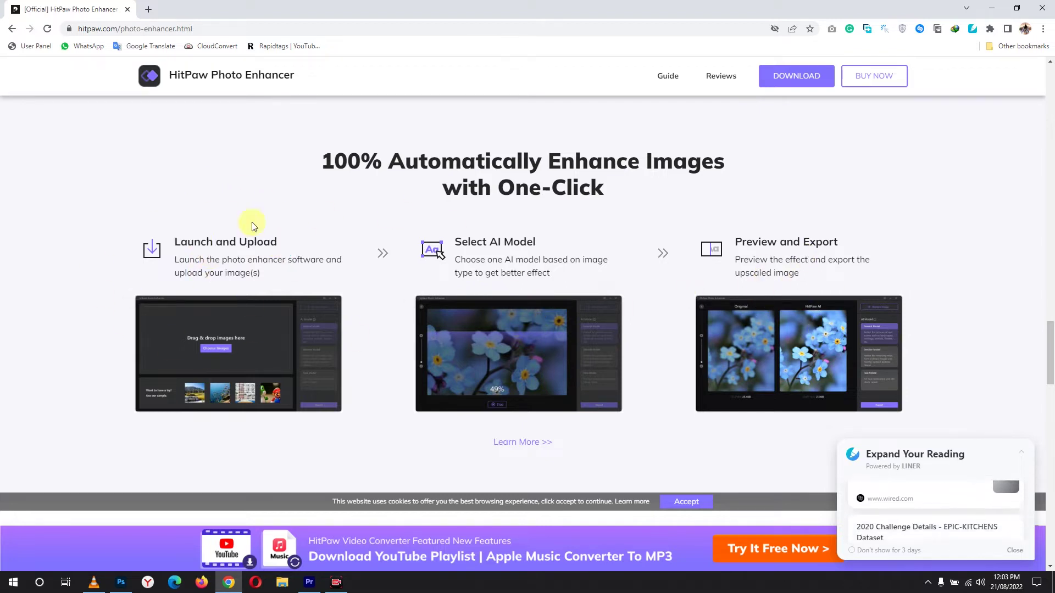
left_click_drag(175, 242, 277, 242)
left_click(349, 219)
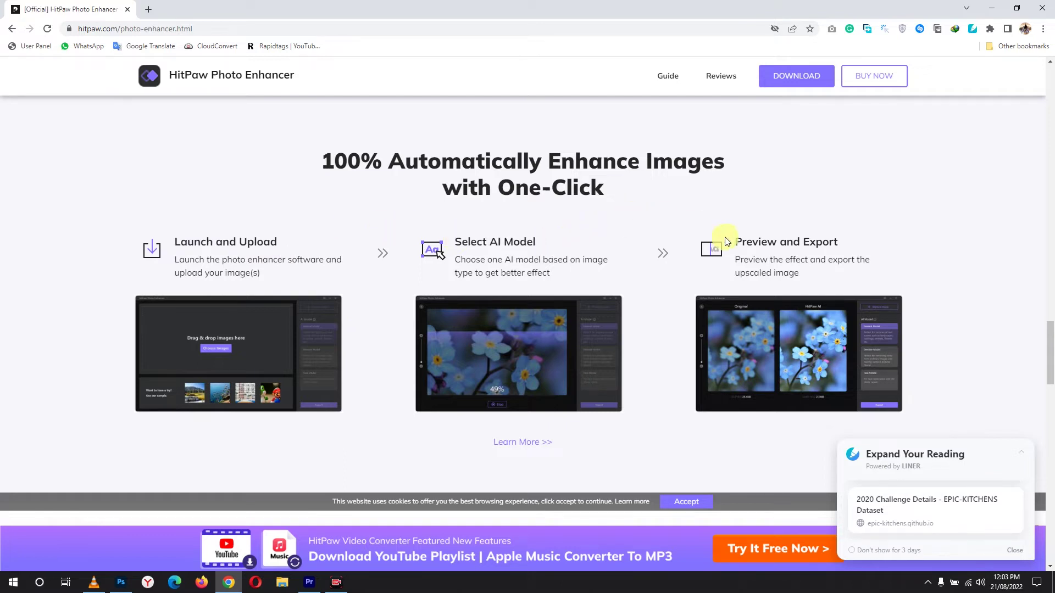
left_click_drag(734, 241, 838, 242)
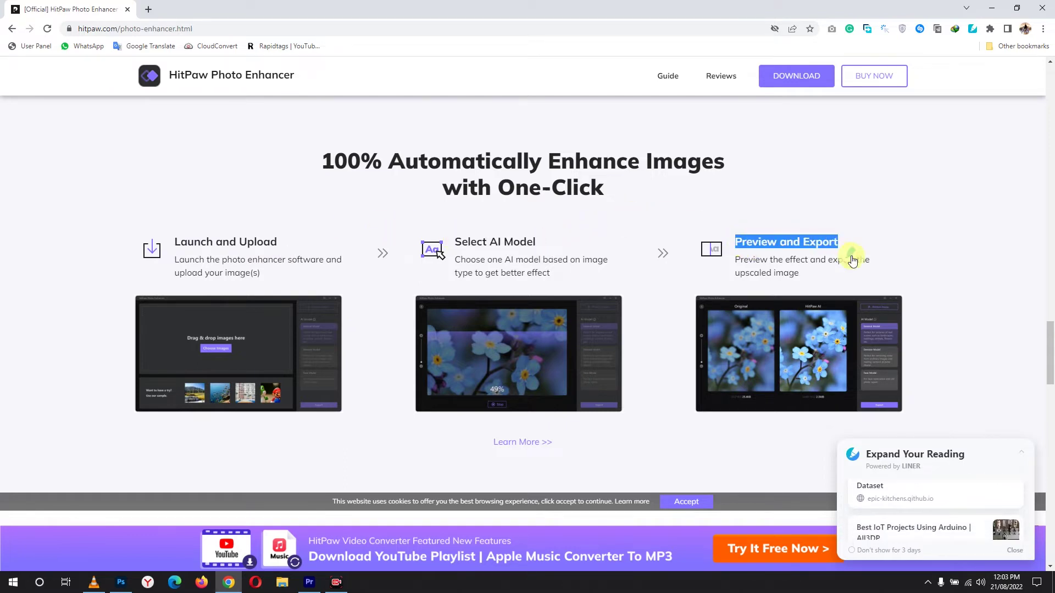
left_click(948, 305)
scroll(993, 407, "down", 2)
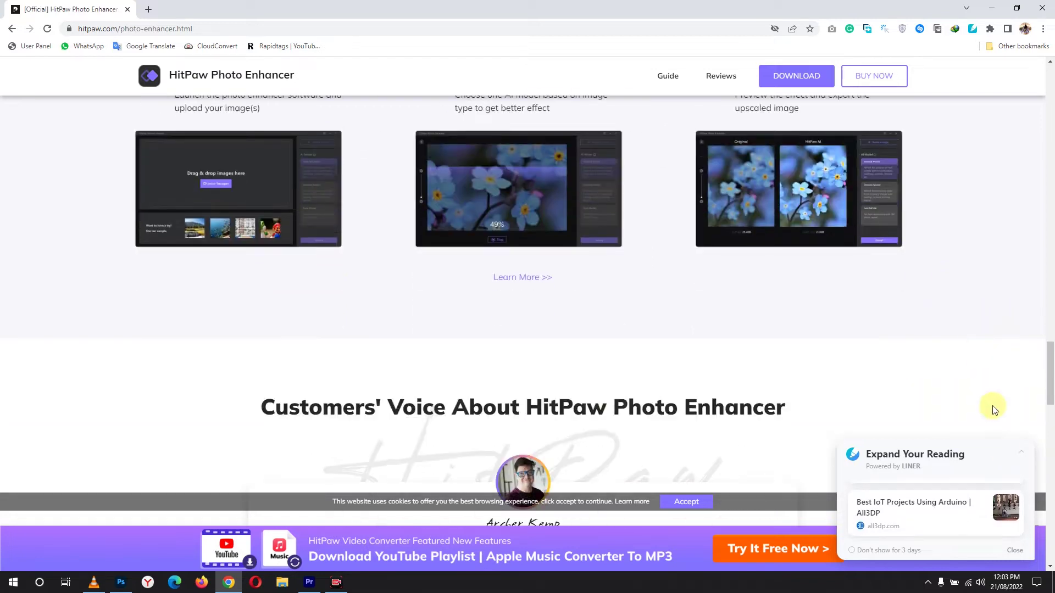
scroll(936, 336, "down", 2)
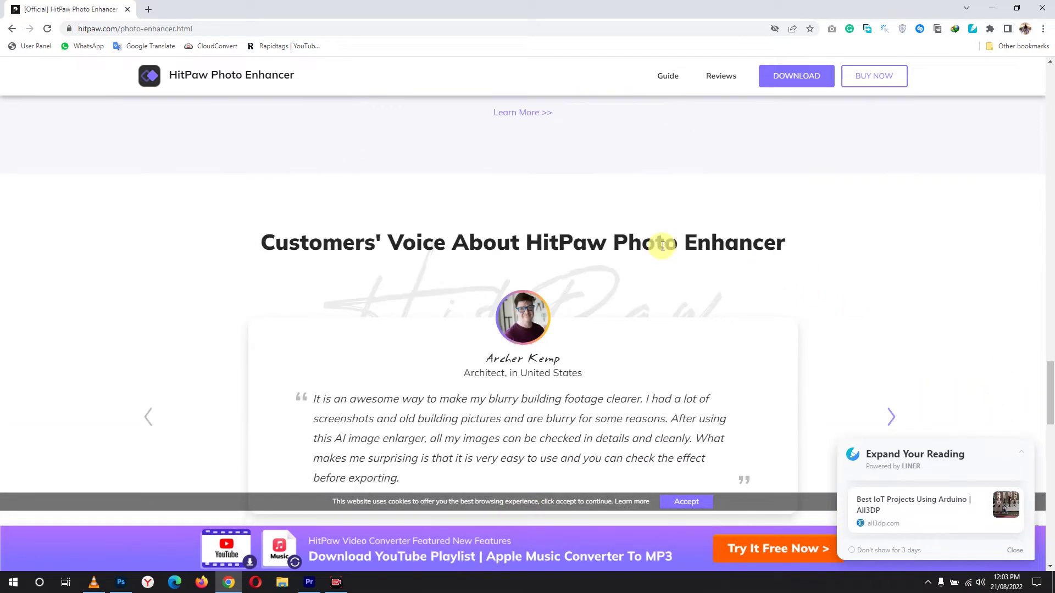
scroll(662, 245, "up", 8)
scroll(662, 246, "up", 8)
scroll(662, 246, "up", 8)
scroll(662, 245, "up", 8)
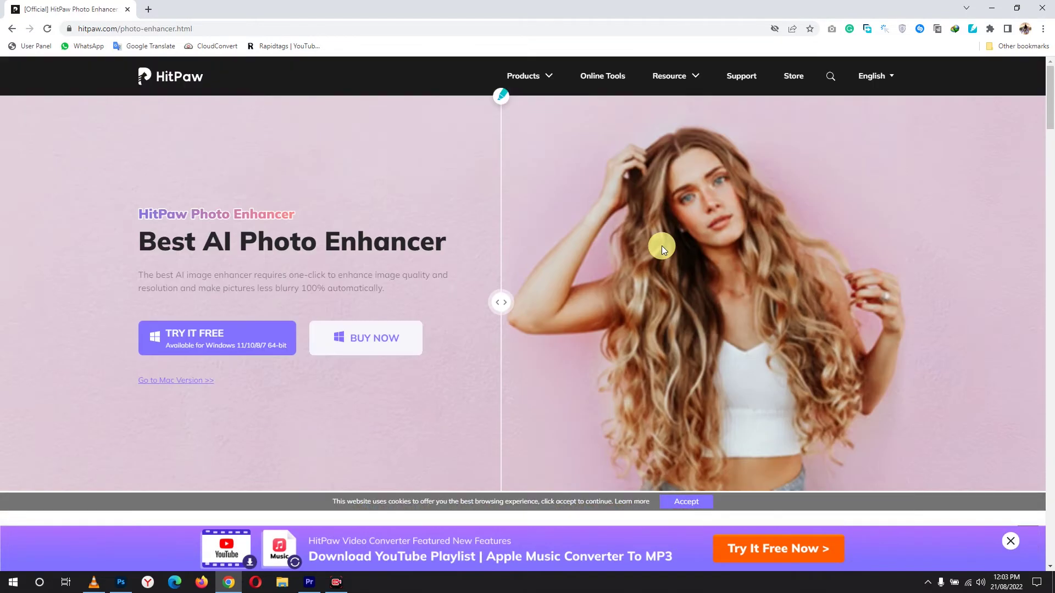
Start the free trial download, open the pricing page, and highlight the 1 Year plan
left_click(189, 338)
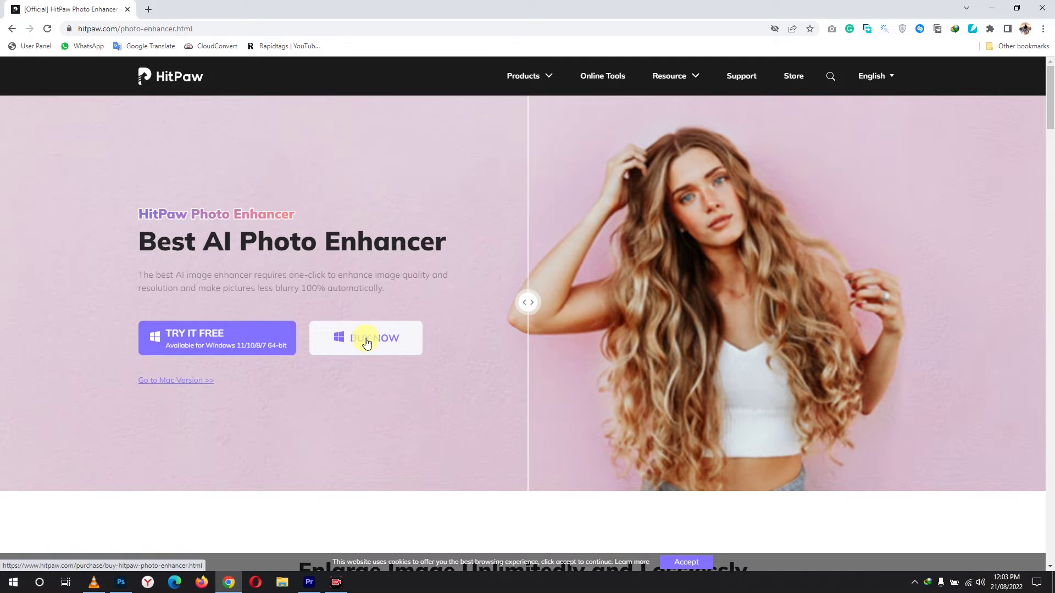
left_click(367, 340)
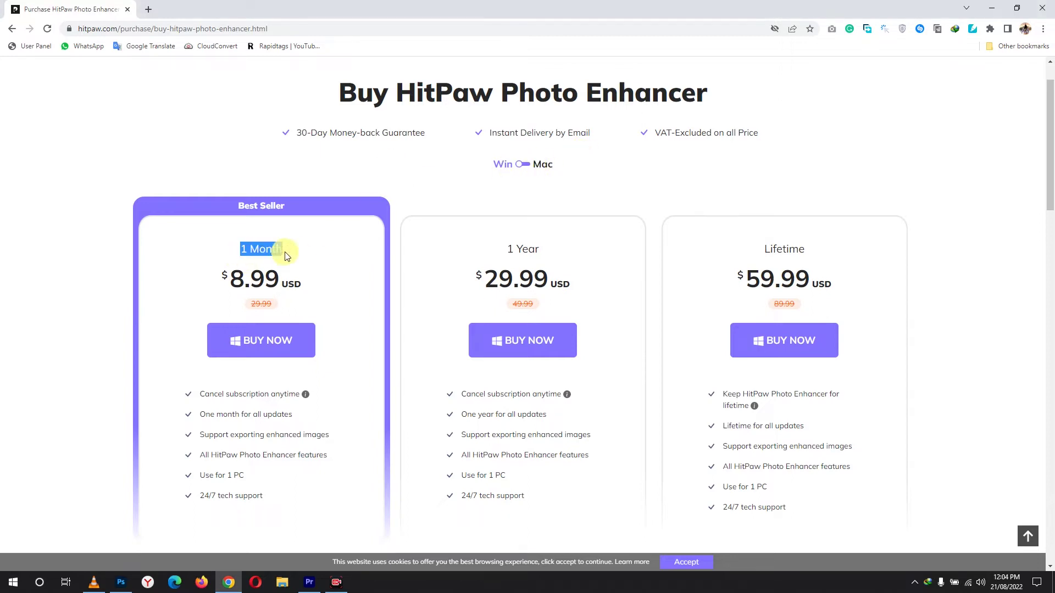
left_click_drag(505, 249, 534, 251)
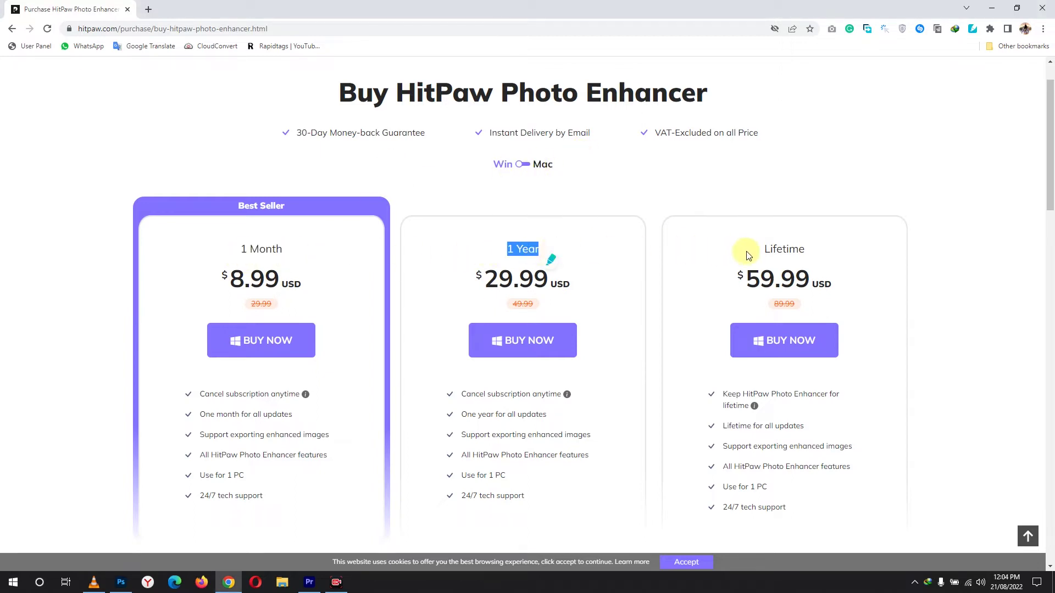
scroll(661, 261, "down", 4)
scroll(602, 273, "down", 4)
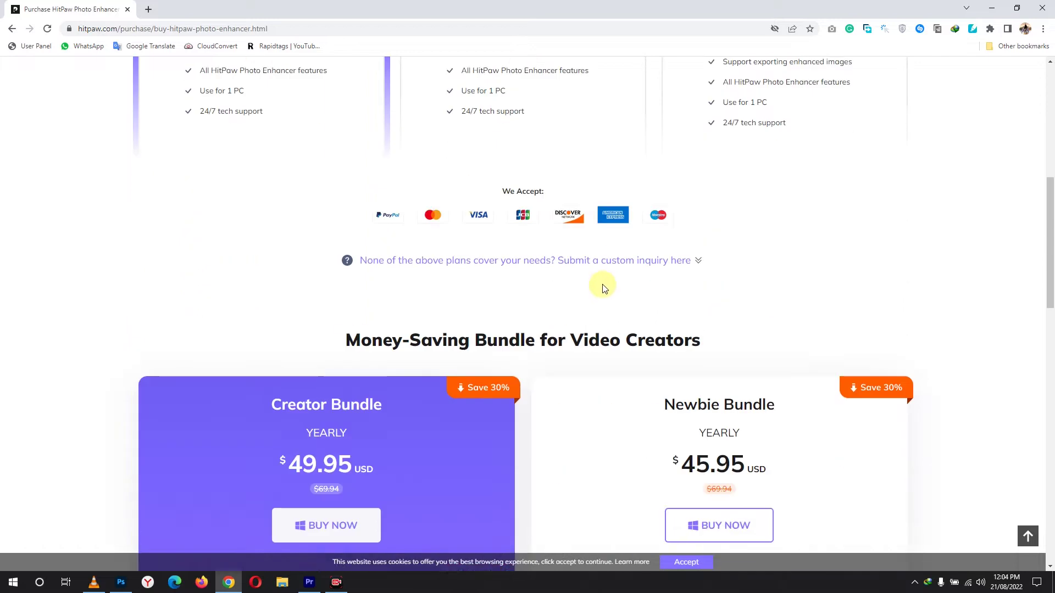
scroll(602, 288, "down", 3)
scroll(588, 247, "down", 2)
scroll(588, 208, "up", 1)
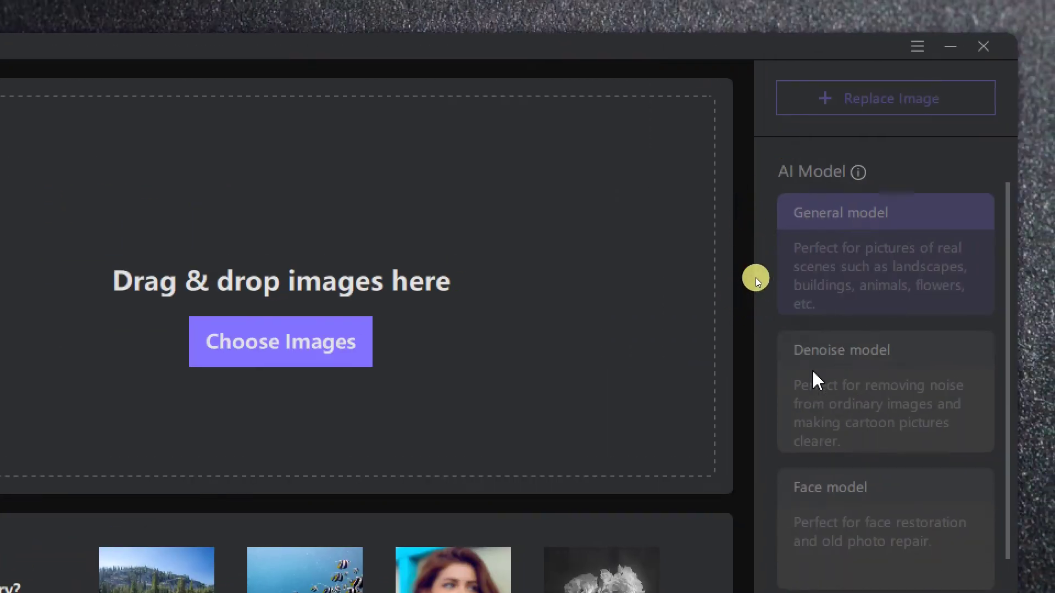
scroll(854, 416, "down", 2)
scroll(855, 397, "down", 1)
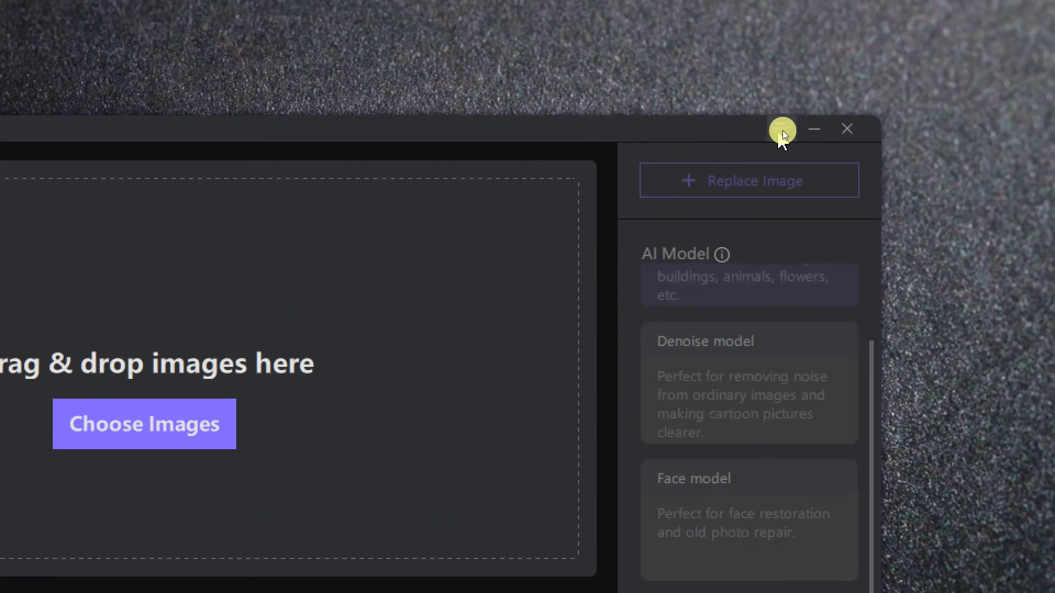
left_click(786, 128)
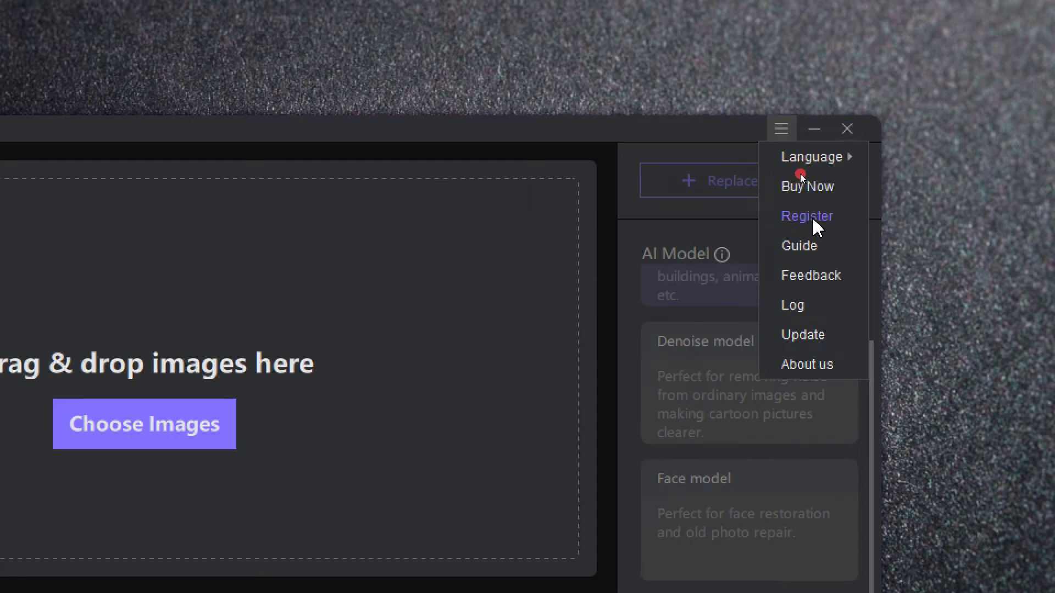
left_click(812, 217)
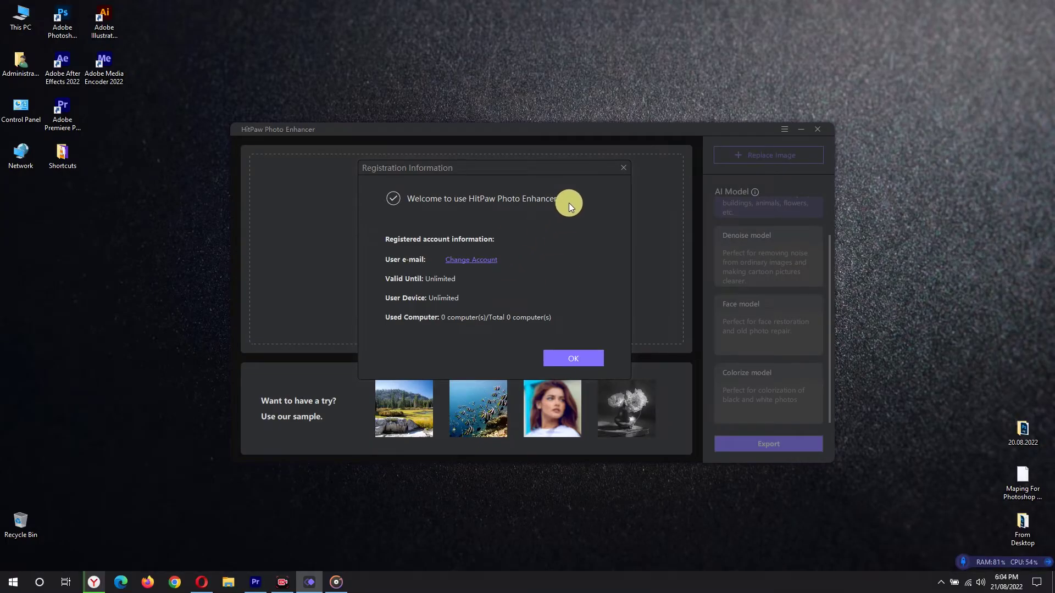
left_click(622, 168)
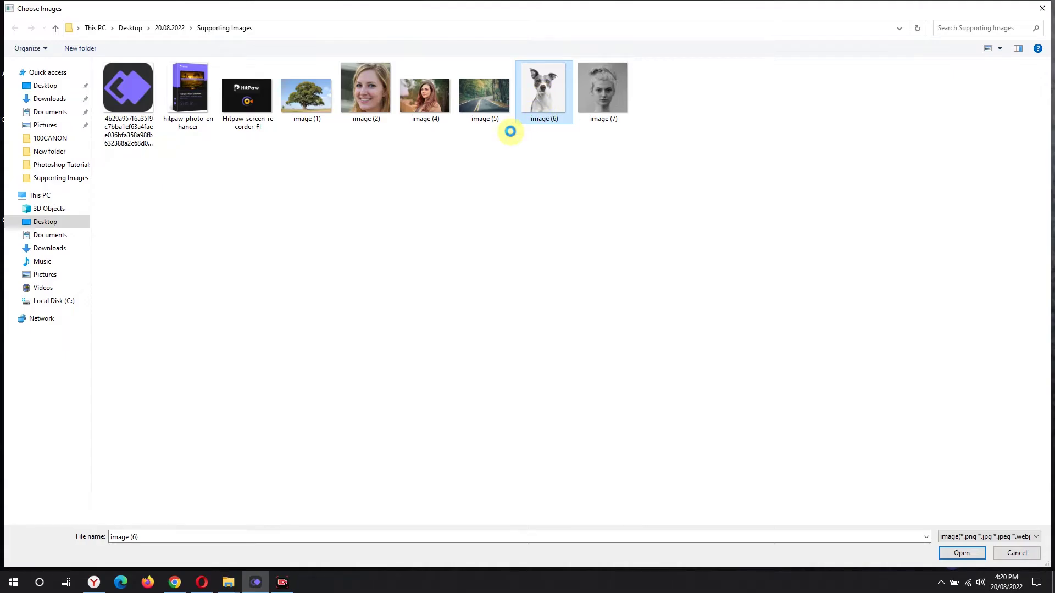
Load the black-and-white dog photo and select the Colorize model
double_click(556, 93)
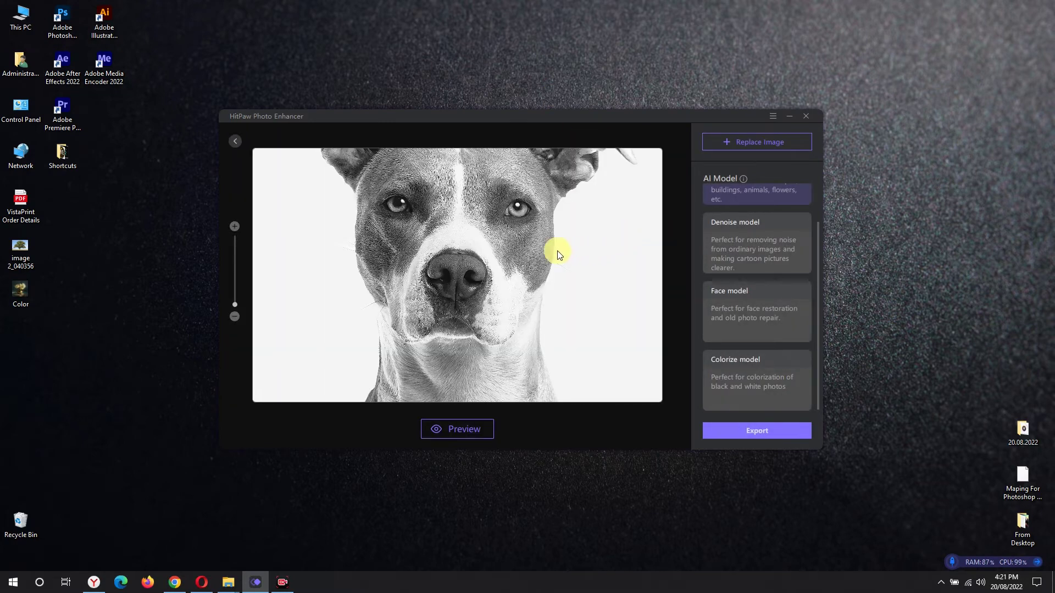
mouse_move(494, 221)
left_mouse_down()
mouse_move(495, 318)
mouse_move(496, 124)
left_mouse_up()
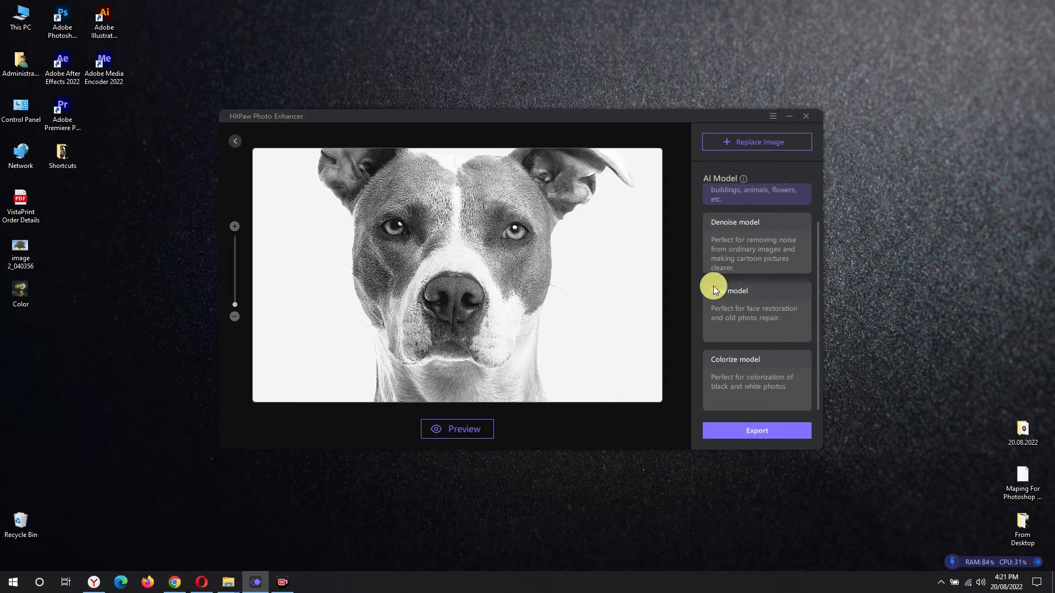
left_click(752, 371)
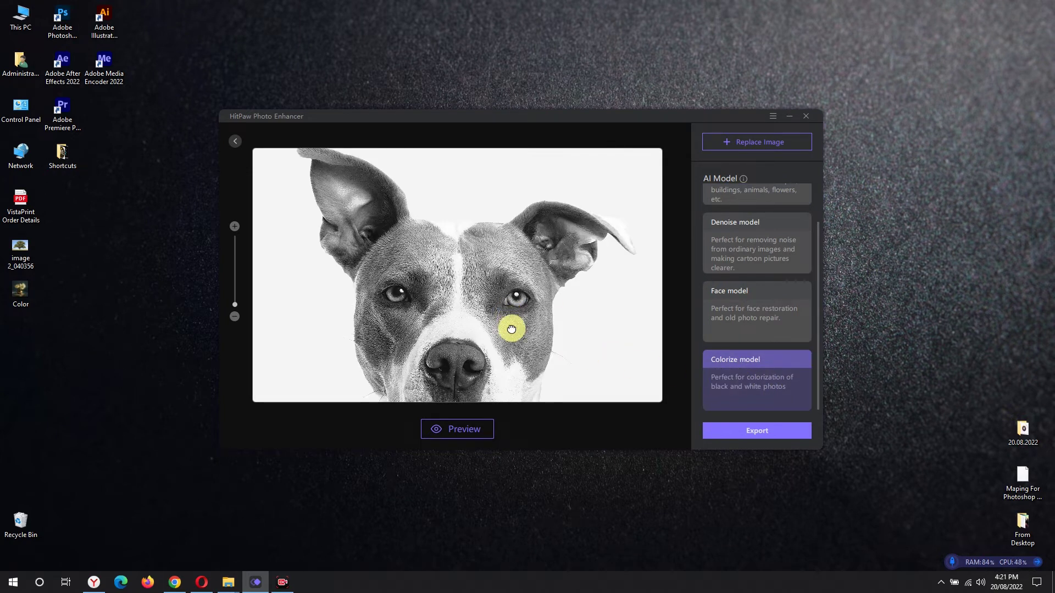
scroll(507, 231, "up", 3)
scroll(498, 206, "down", 2)
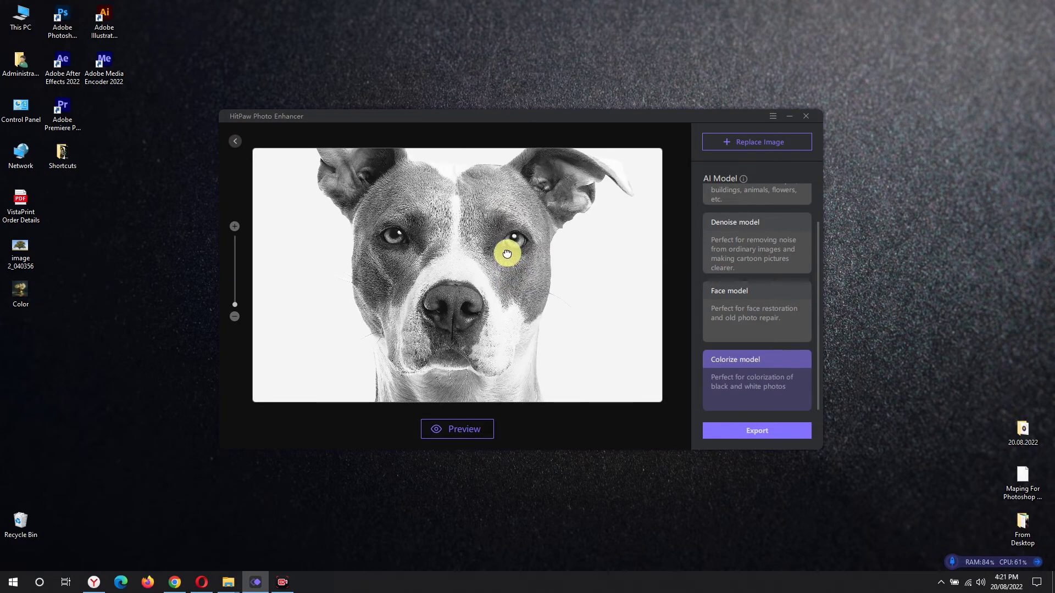
Generate the colorized preview, pan over the dog's face and chest, and start exporting
left_click(466, 429)
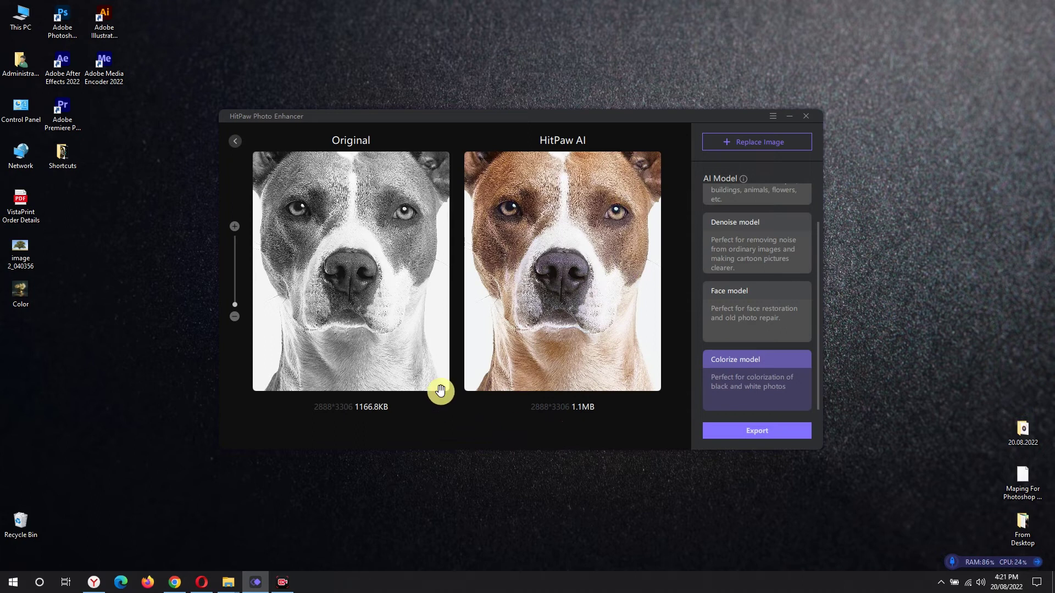
scroll(563, 272, "up", 1)
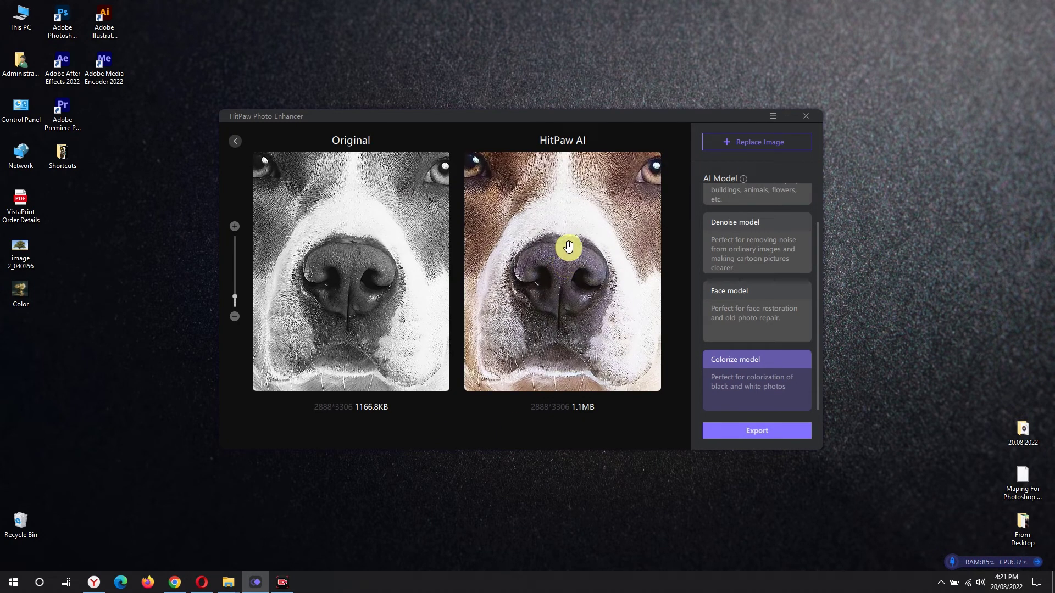
scroll(563, 264, "down", 2)
mouse_move(570, 248)
left_mouse_down()
mouse_move(587, 328)
mouse_move(569, 261)
mouse_move(571, 170)
left_mouse_up()
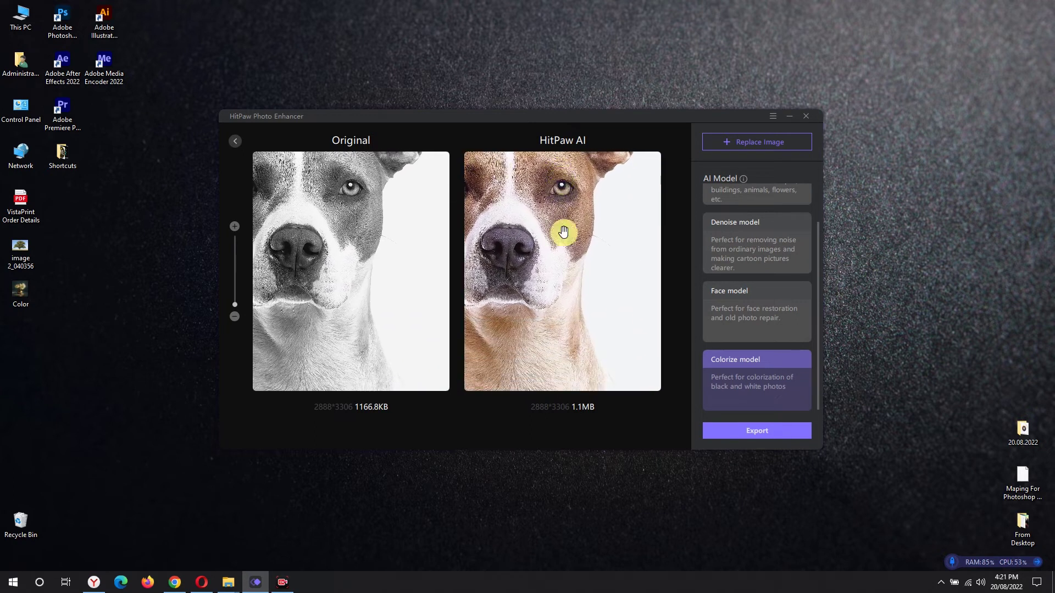
left_click_drag(569, 322, 582, 170)
left_click_drag(598, 330, 598, 248)
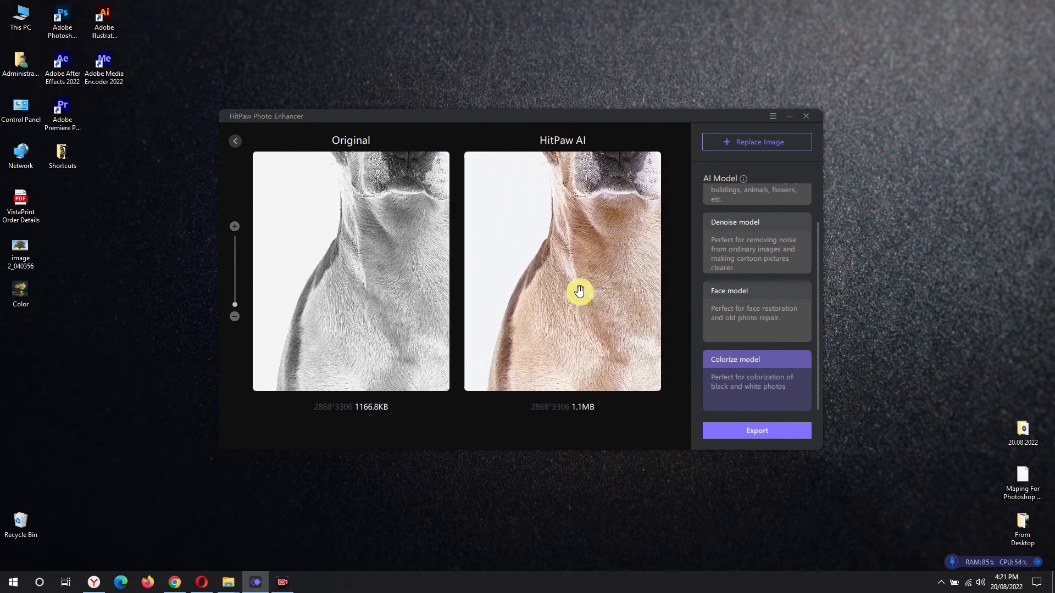
mouse_move(532, 301)
left_mouse_down()
mouse_move(540, 379)
mouse_move(576, 245)
mouse_move(550, 204)
left_mouse_up()
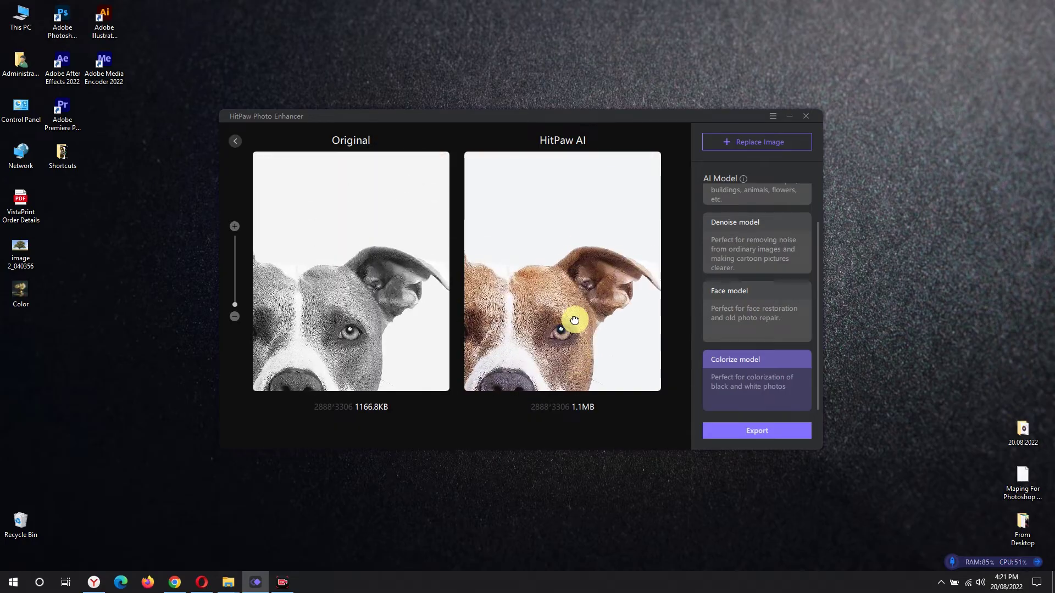
key("ctrl+s")
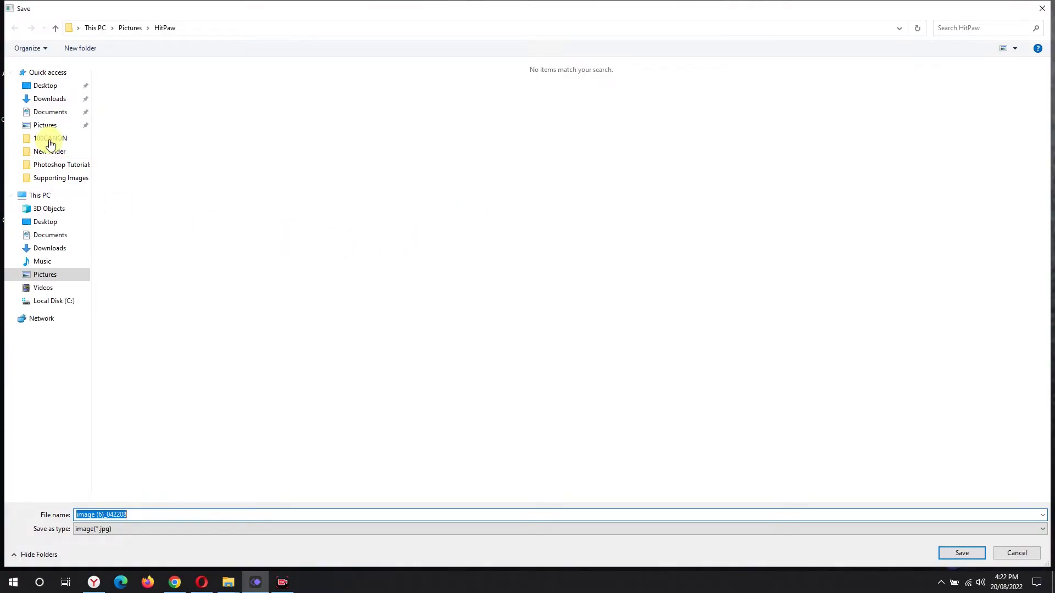
Export the colorized image to the Desktop as Dog.jpg
left_click(45, 86)
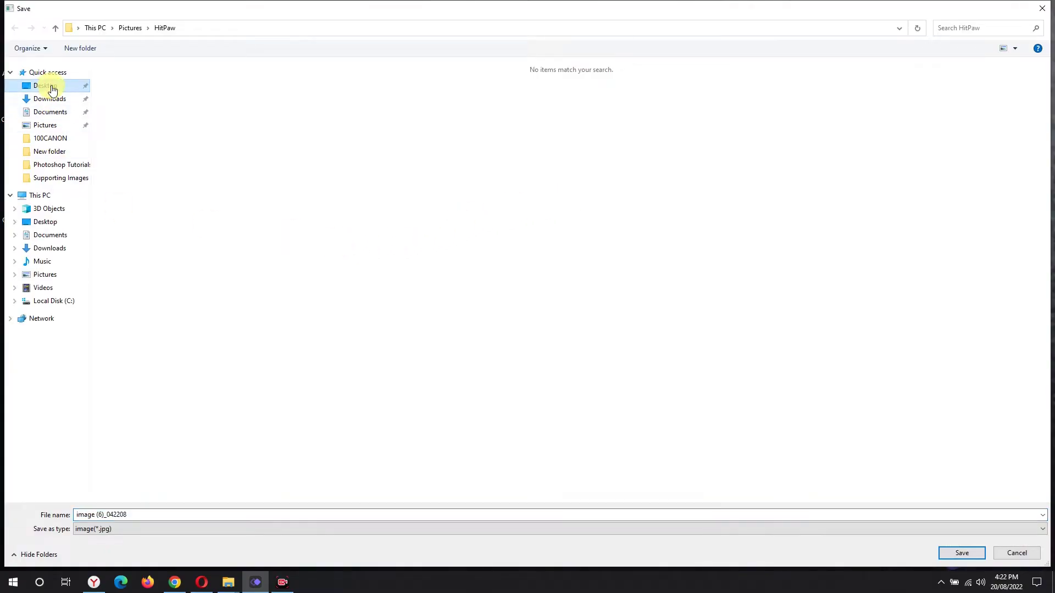
left_click(135, 515)
type("Dog")
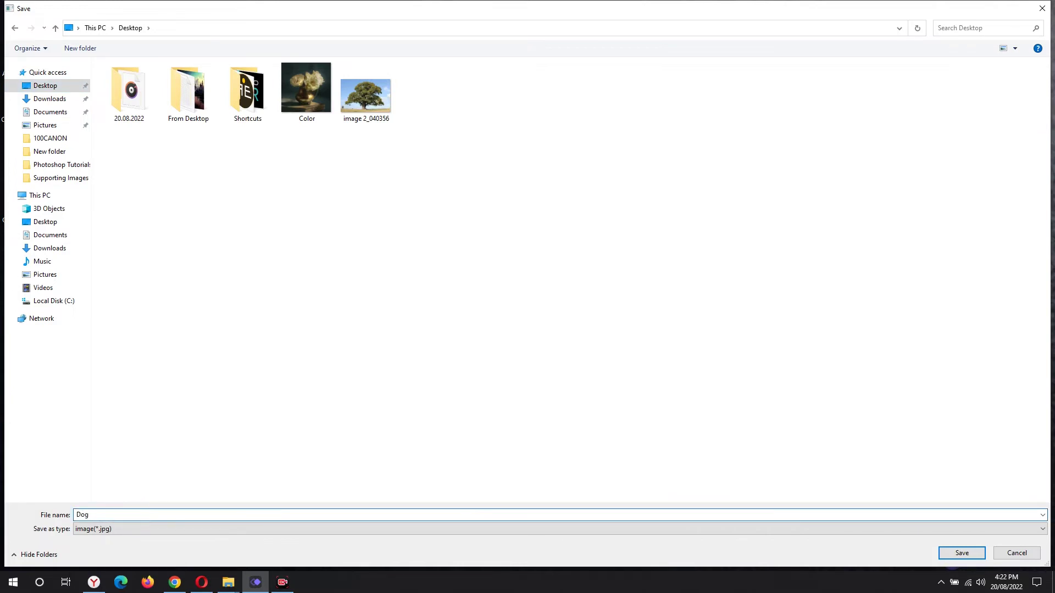
key("Return")
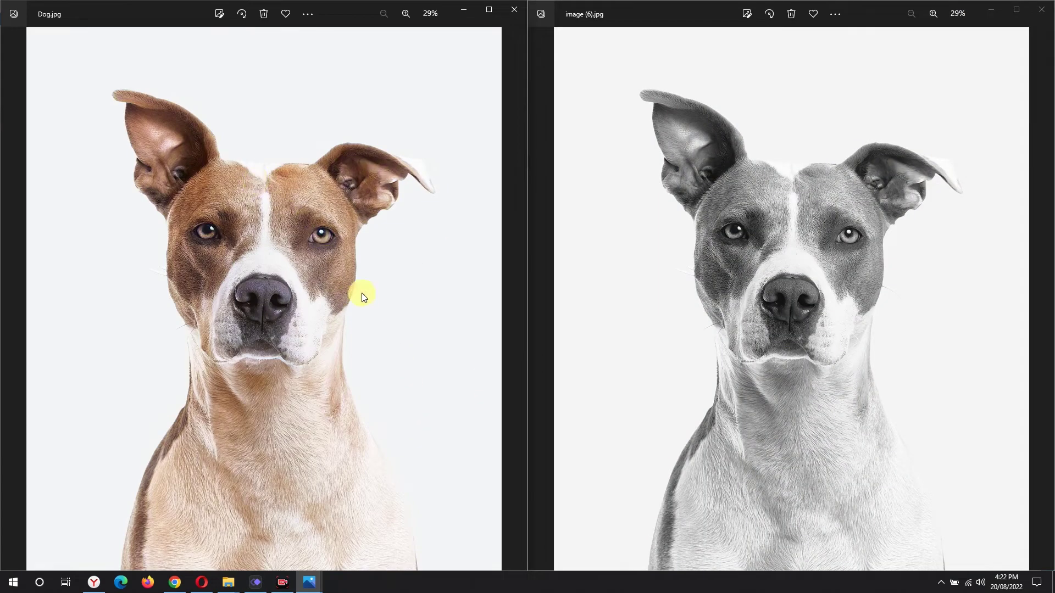
scroll(792, 282, "up", 2)
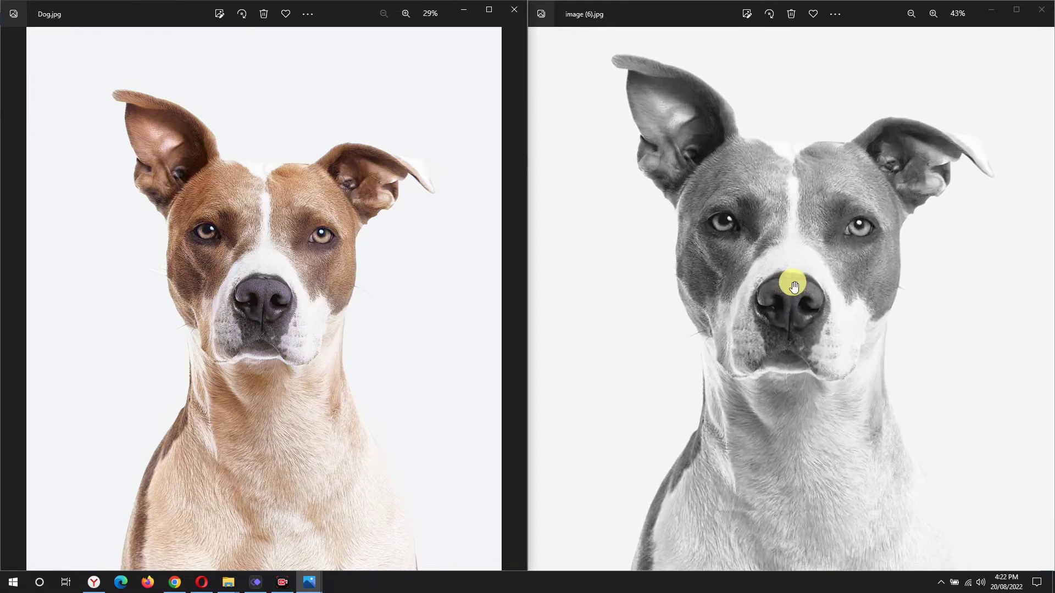
scroll(792, 283, "up", 2)
scroll(229, 239, "up", 2)
scroll(229, 239, "up", 2)
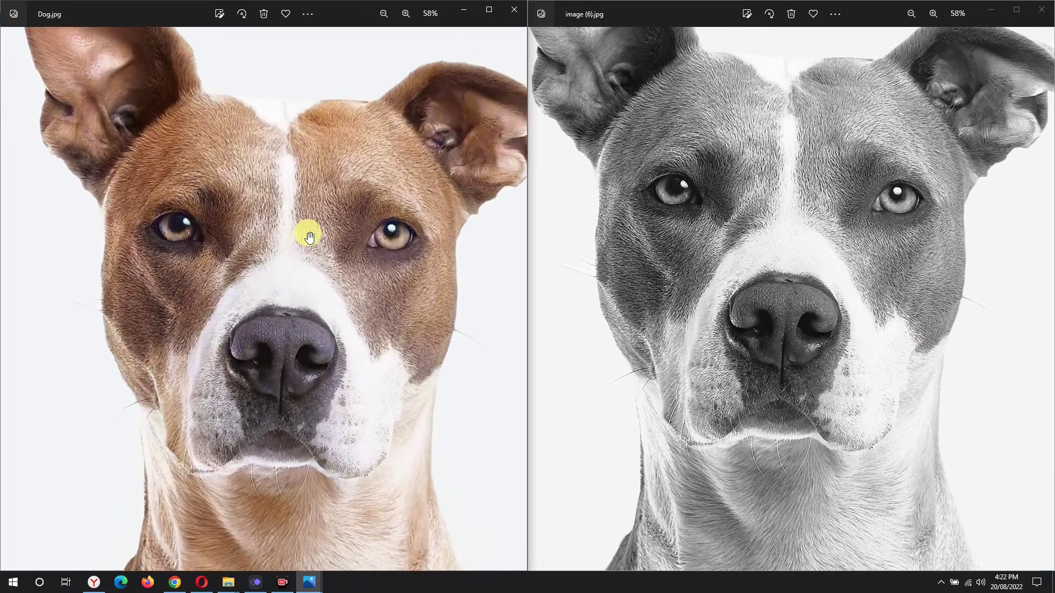
Pan the colorized Dog photo in Photos to compare its details with the original
left_click_drag(247, 248, 281, 275)
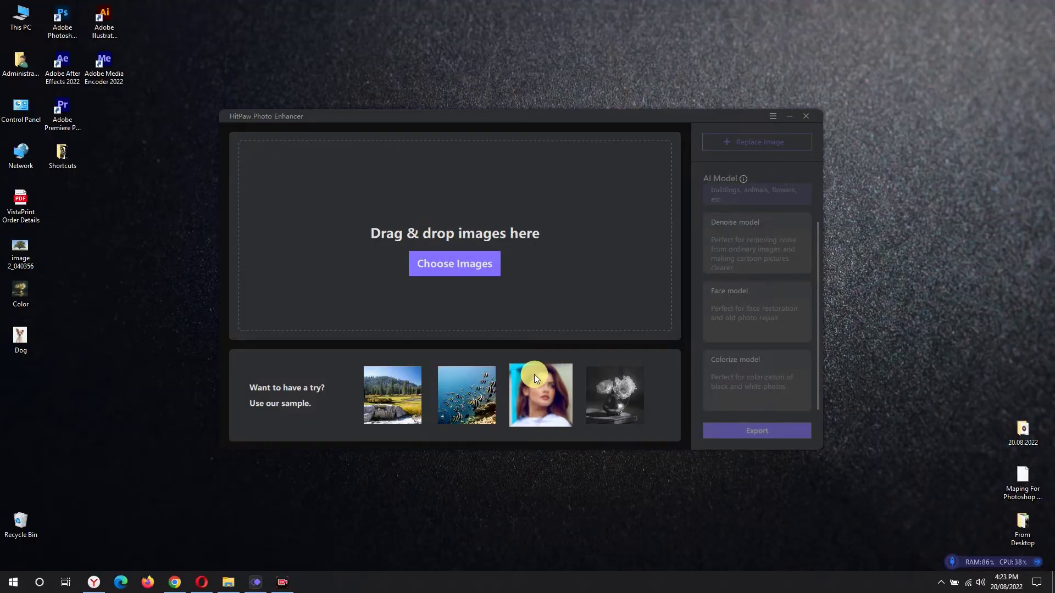
Load portrait image (4), inspect its hair and face, and pick the Face model
left_click(468, 261)
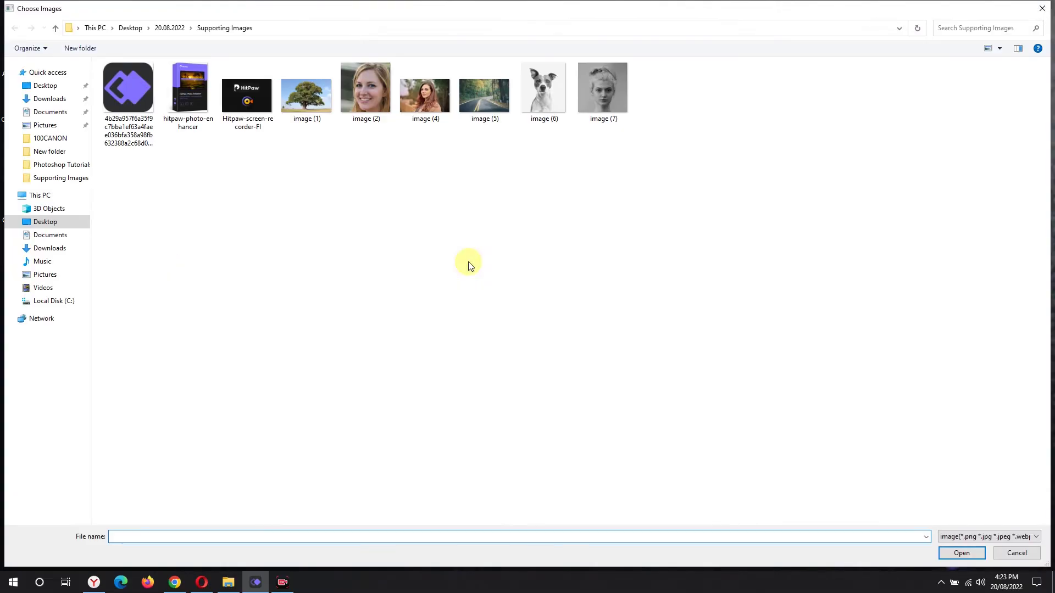
double_click(423, 96)
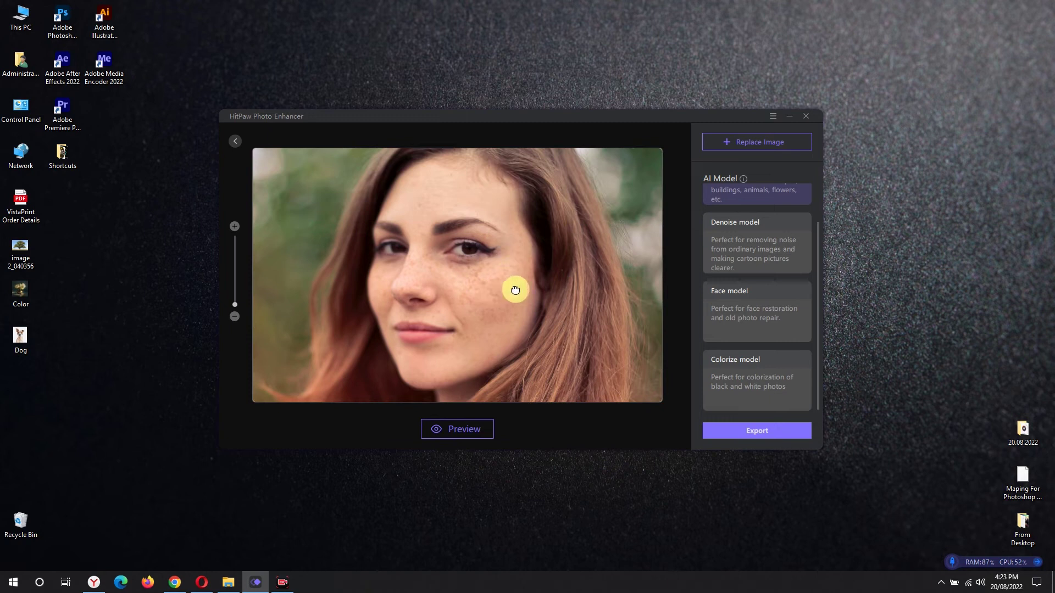
scroll(511, 280, "up", 3)
mouse_move(511, 330)
left_mouse_down()
mouse_move(560, 356)
mouse_move(549, 412)
left_mouse_up()
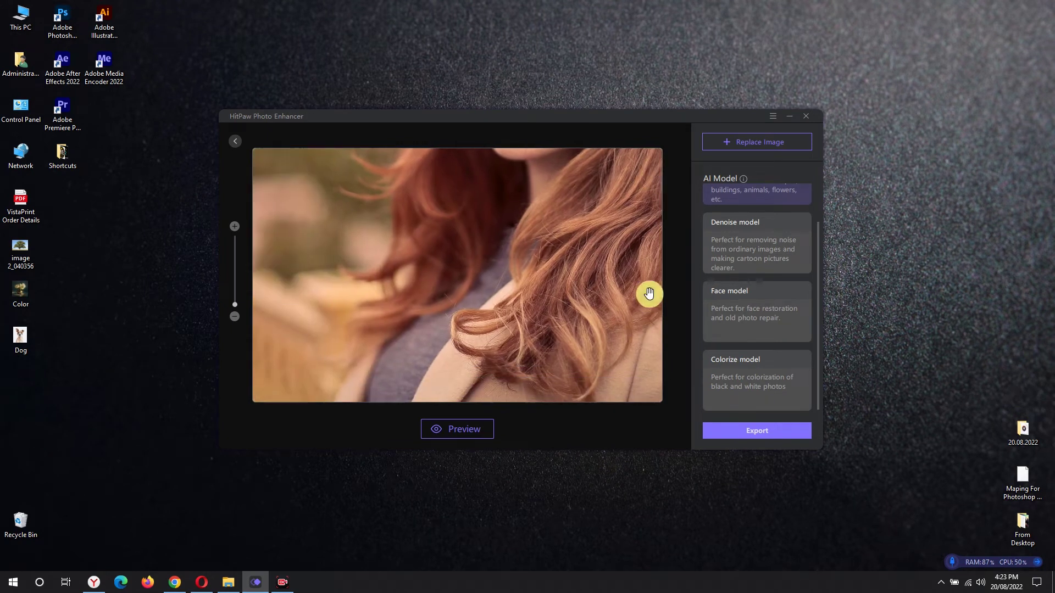
mouse_move(482, 387)
left_mouse_down()
mouse_move(445, 346)
mouse_move(417, 280)
mouse_move(496, 166)
left_mouse_up()
mouse_move(412, 248)
left_mouse_down()
mouse_move(535, 264)
mouse_move(560, 297)
mouse_move(621, 306)
left_mouse_up()
left_click(757, 307)
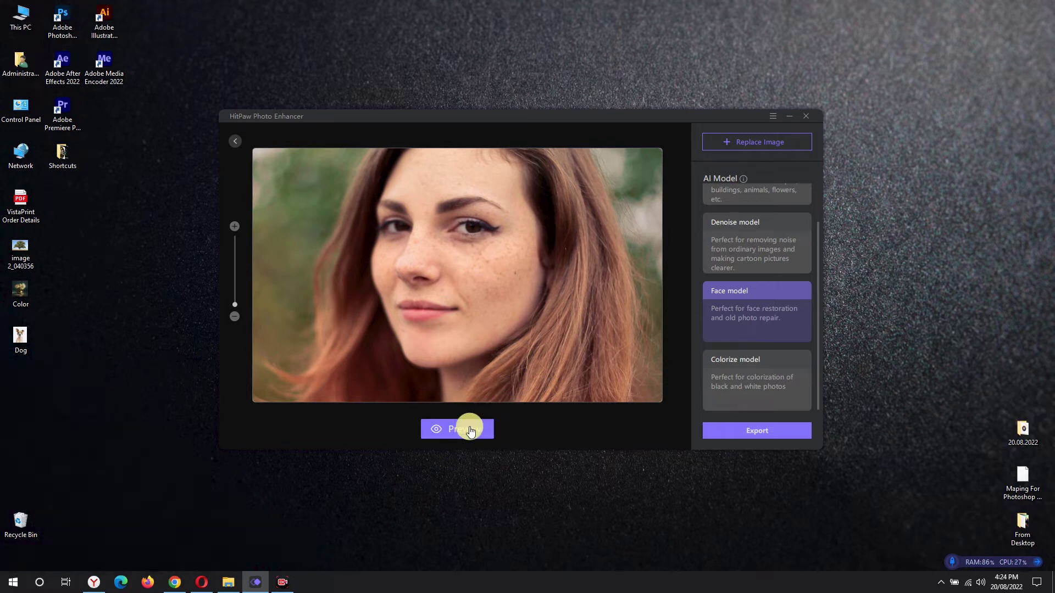
Generate the Face-model preview and pan the comparison across the forehead and face
left_click(471, 428)
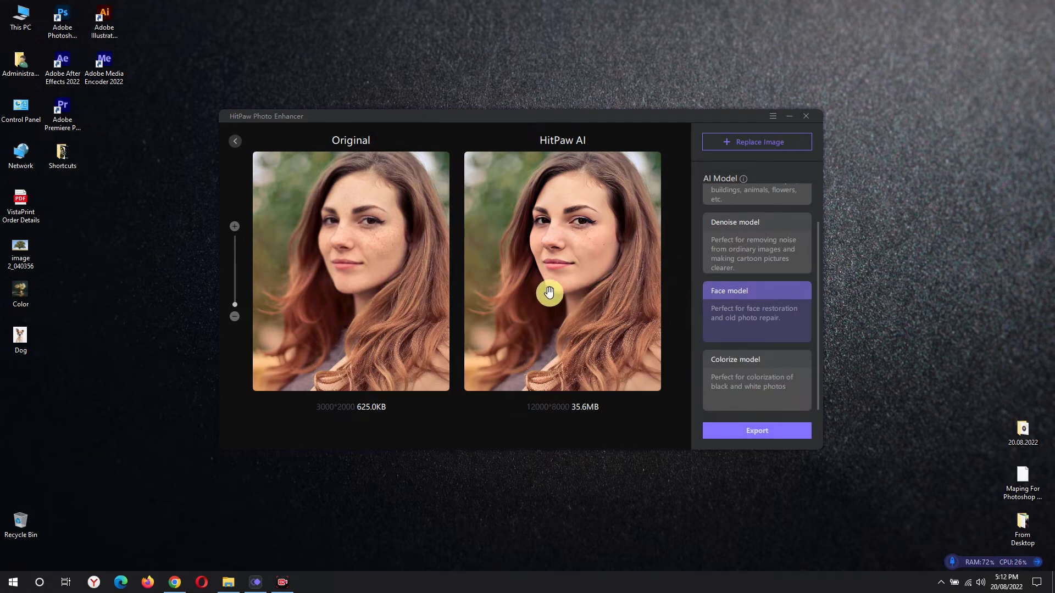
scroll(561, 248, "down", 2)
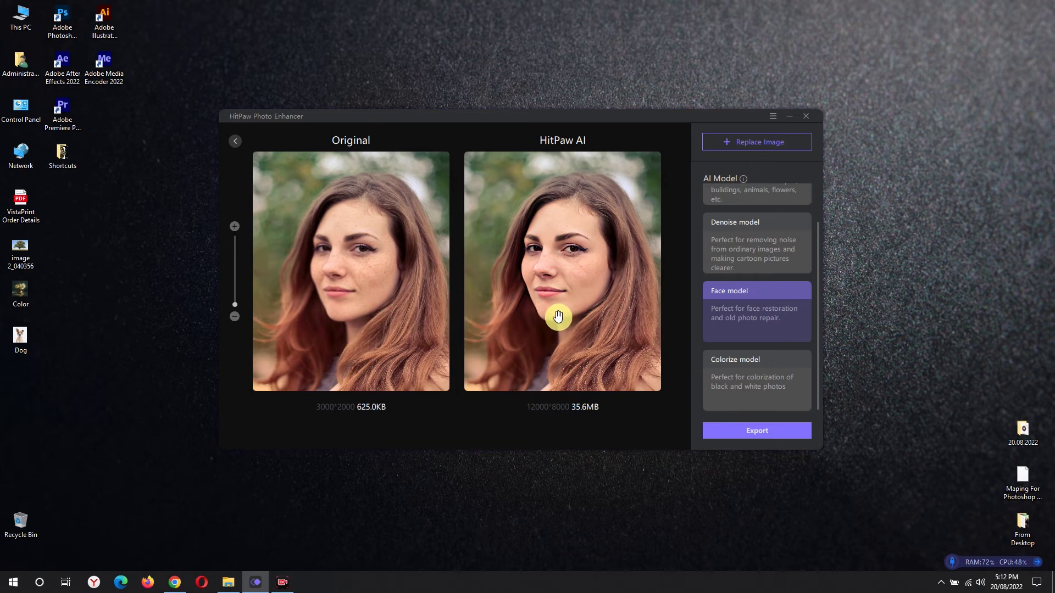
scroll(566, 269, "up", 4)
scroll(565, 269, "up", 2)
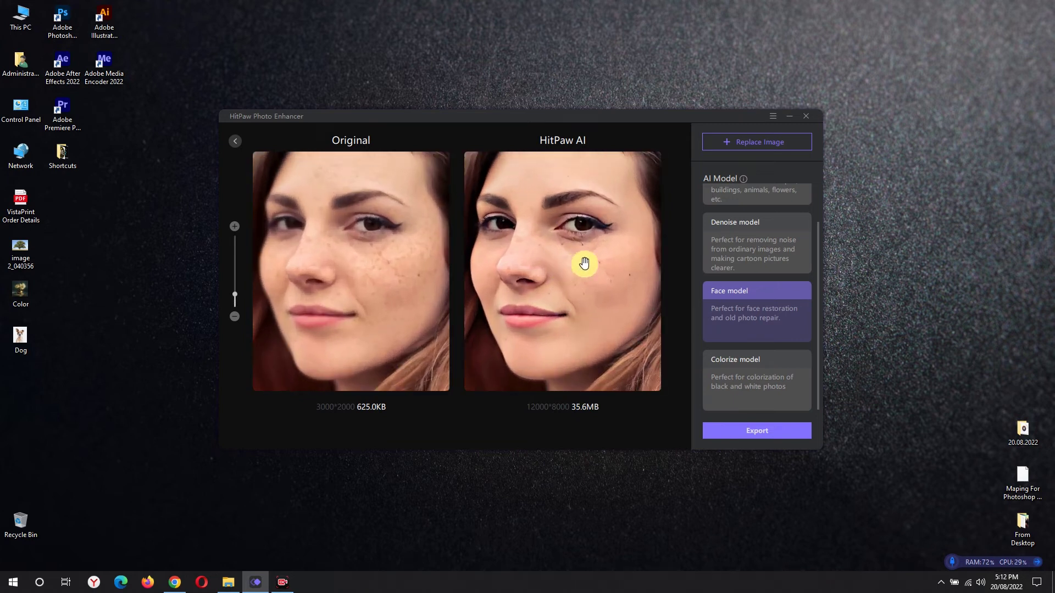
mouse_move(565, 269)
left_mouse_down()
mouse_move(592, 264)
mouse_move(623, 354)
left_mouse_up()
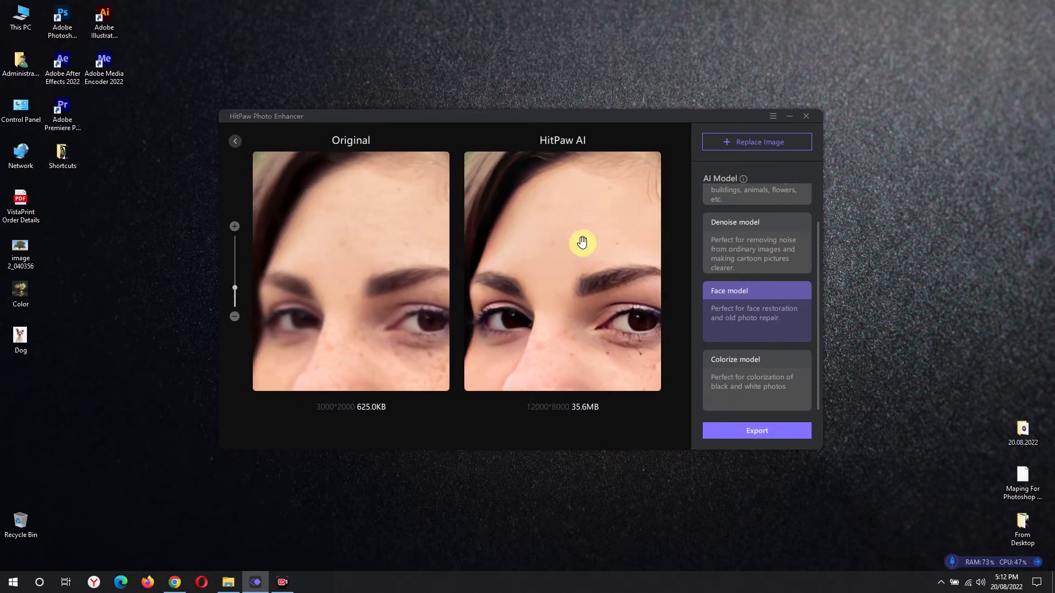
mouse_move(579, 236)
left_mouse_down()
mouse_move(564, 337)
mouse_move(606, 206)
left_mouse_up()
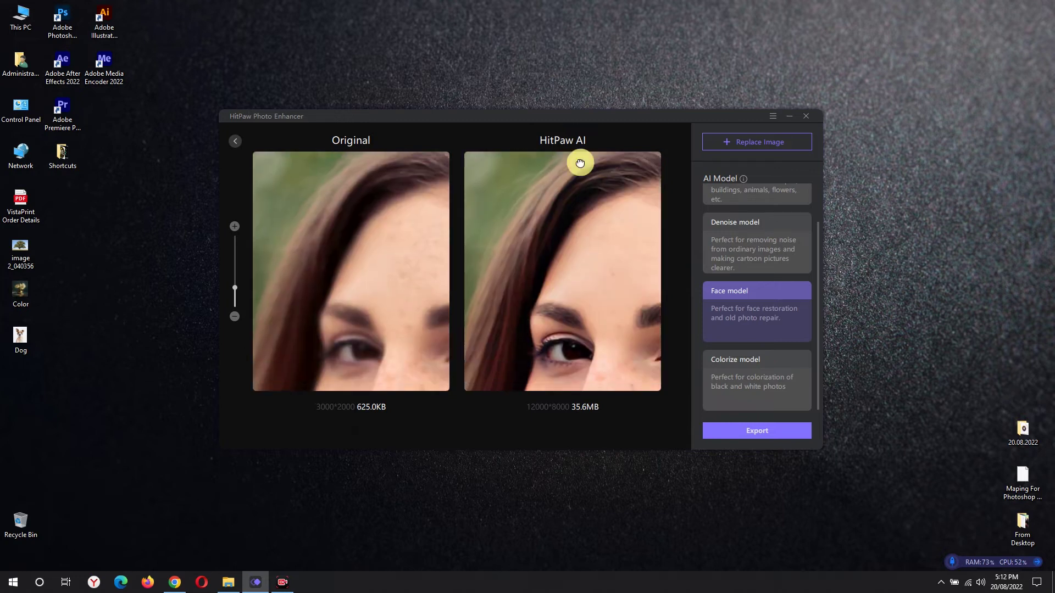
mouse_move(586, 161)
left_mouse_down()
mouse_move(575, 302)
mouse_move(532, 209)
left_mouse_up()
scroll(533, 231, "down", 6)
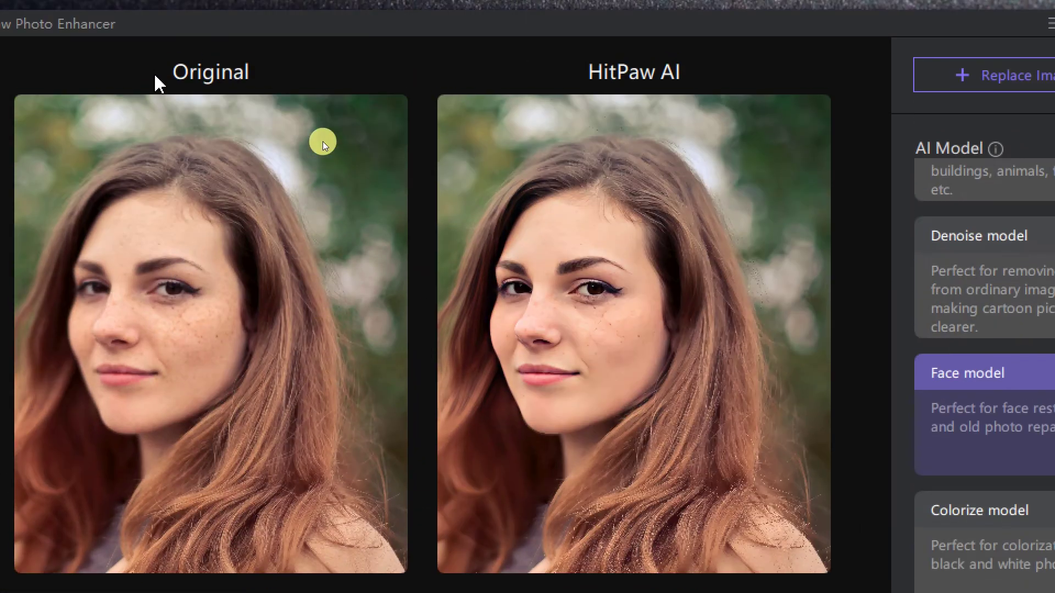
scroll(303, 358, "up", 2)
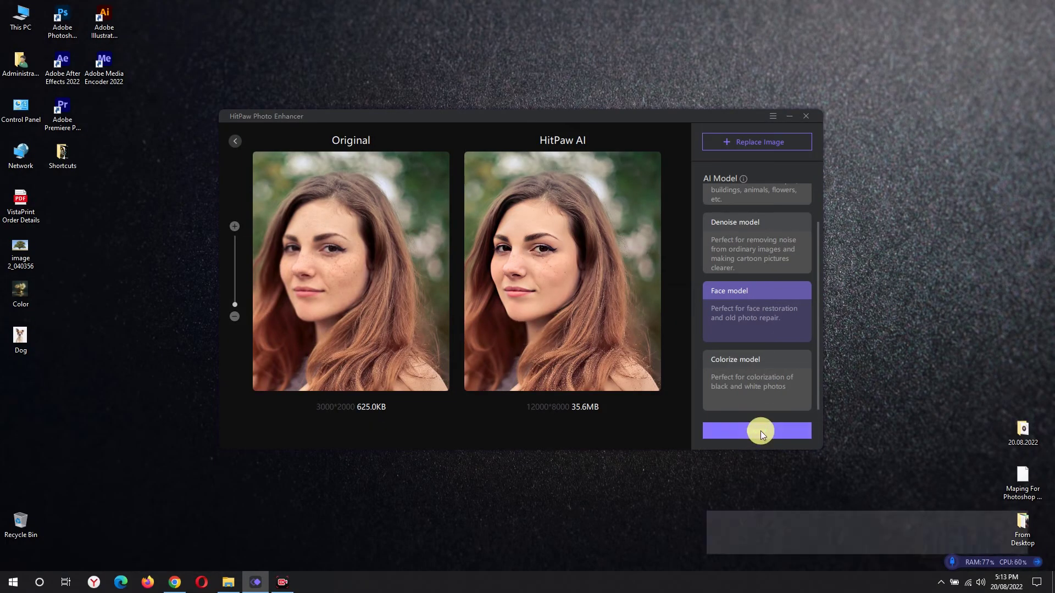
Export the enhanced portrait to the Desktop as Girl and select the 20.08.2022 folder
left_click(761, 431)
left_click(44, 222)
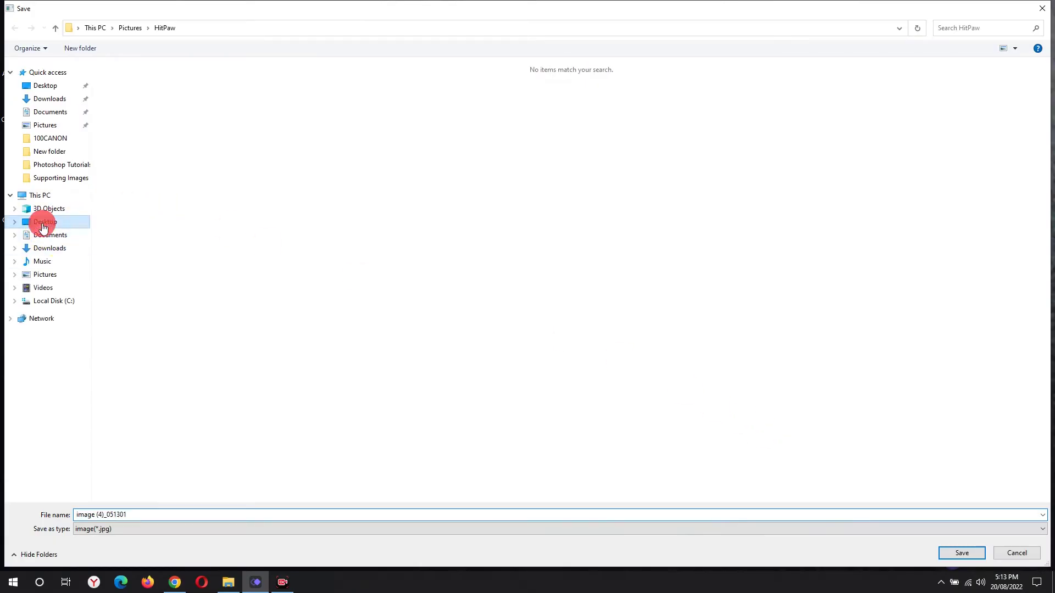
key("Return")
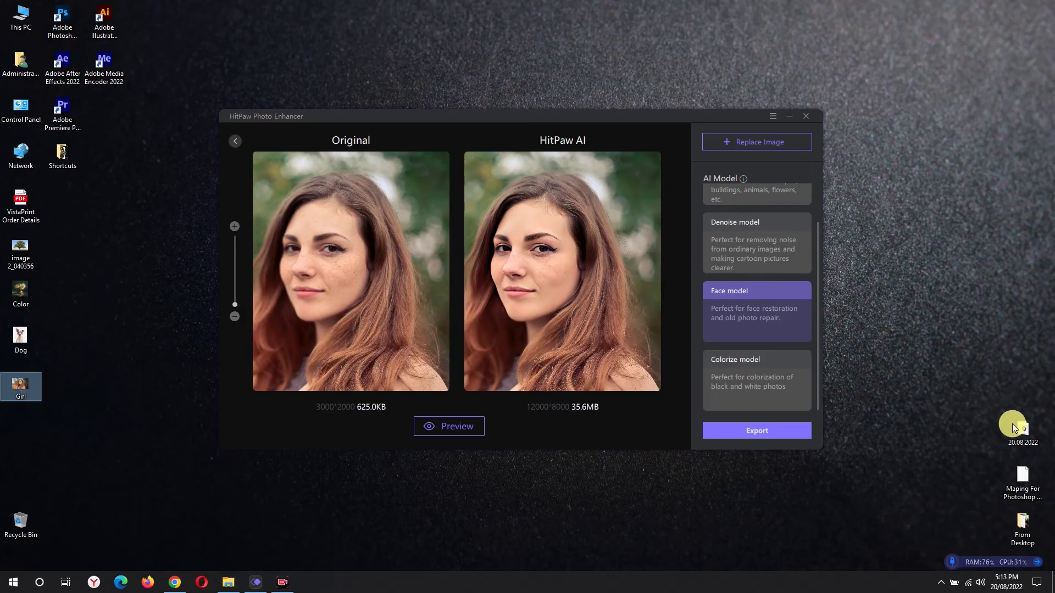
left_click(1022, 430)
View original image (4) from 20.08.2022\Supporting Images, then close it and the folder
double_click(1022, 426)
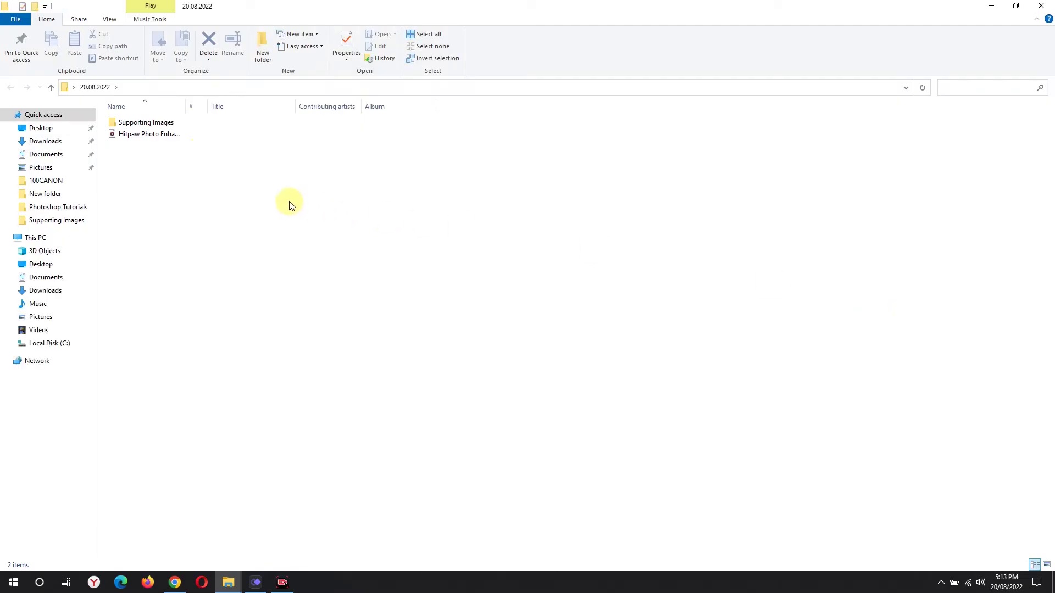
double_click(168, 125)
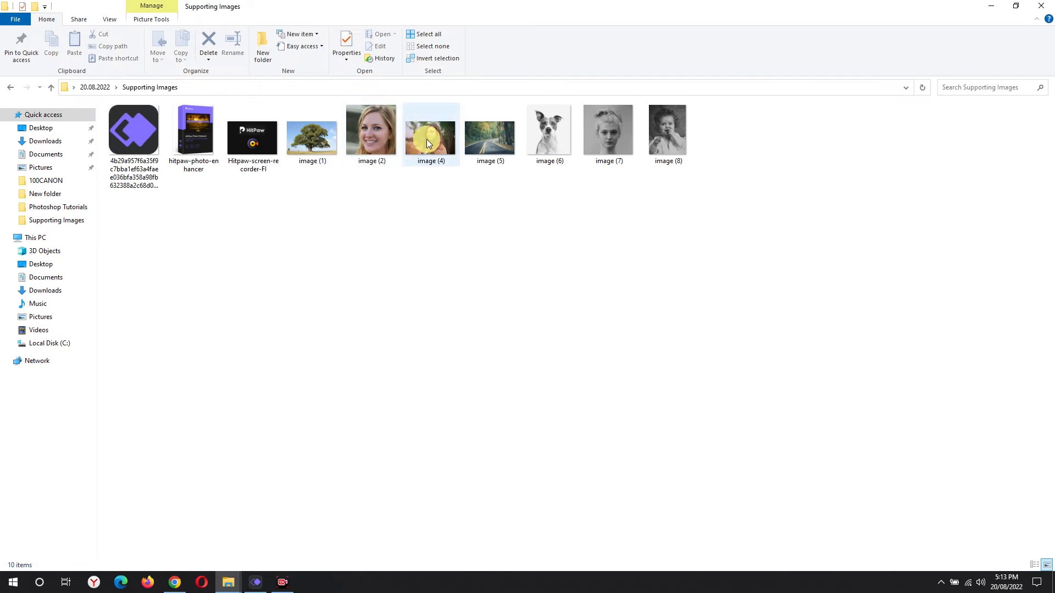
double_click(426, 139)
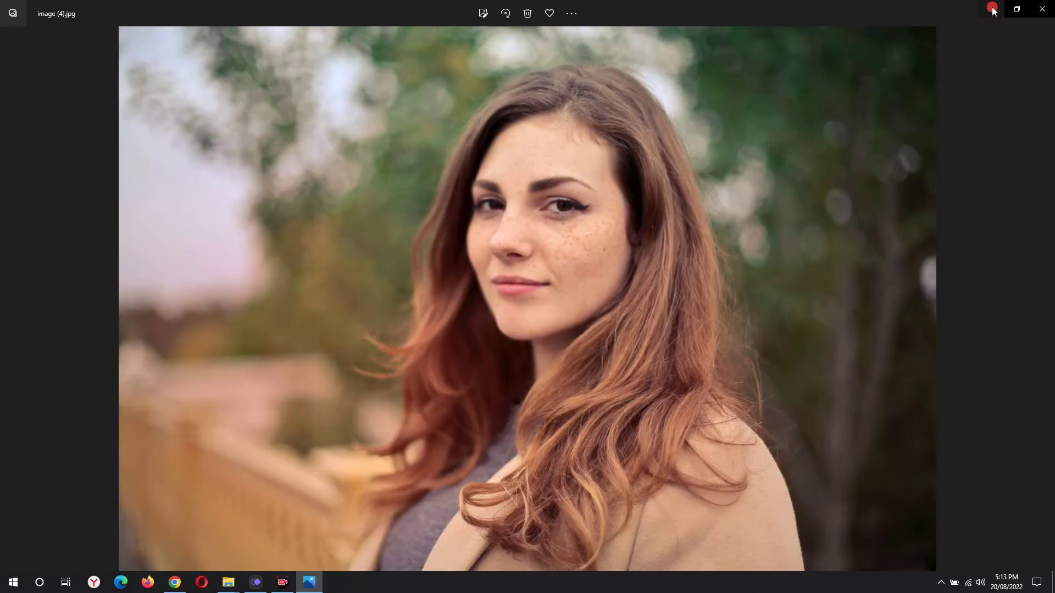
left_click(993, 11)
left_click(1042, 6)
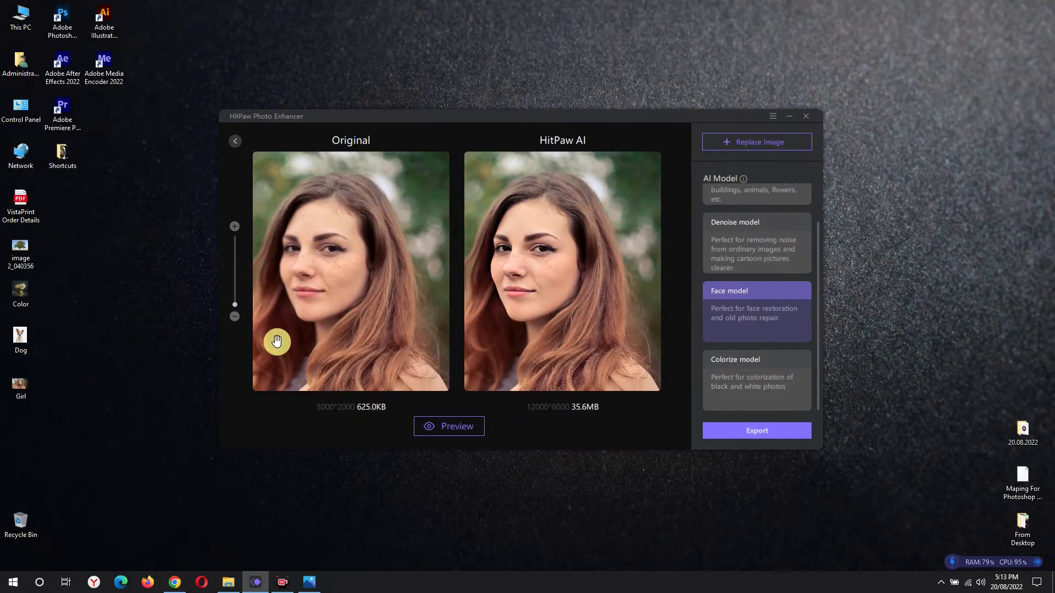
Snap image (4) left and Girl.jpg right in Photos, then pan the enhanced face
double_click(20, 381)
left_click(330, 584)
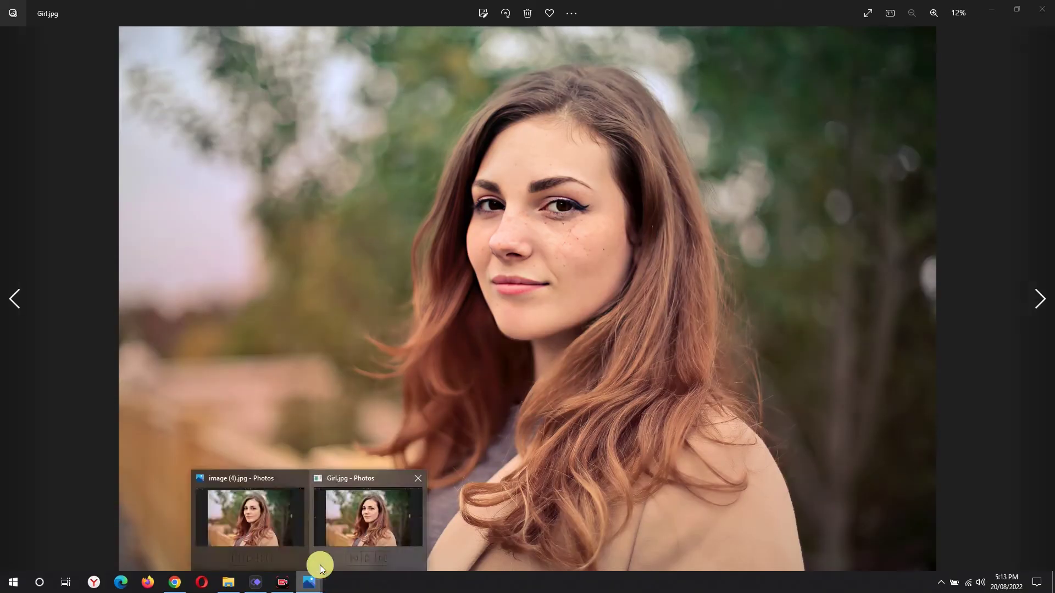
left_click(273, 515)
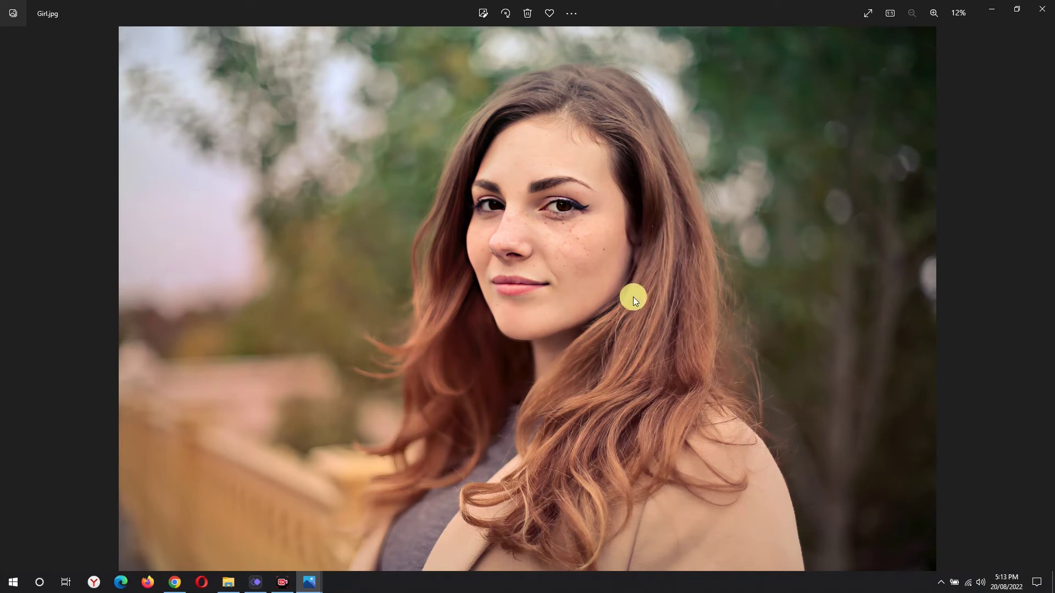
left_click_drag(470, 5, 1051, 189)
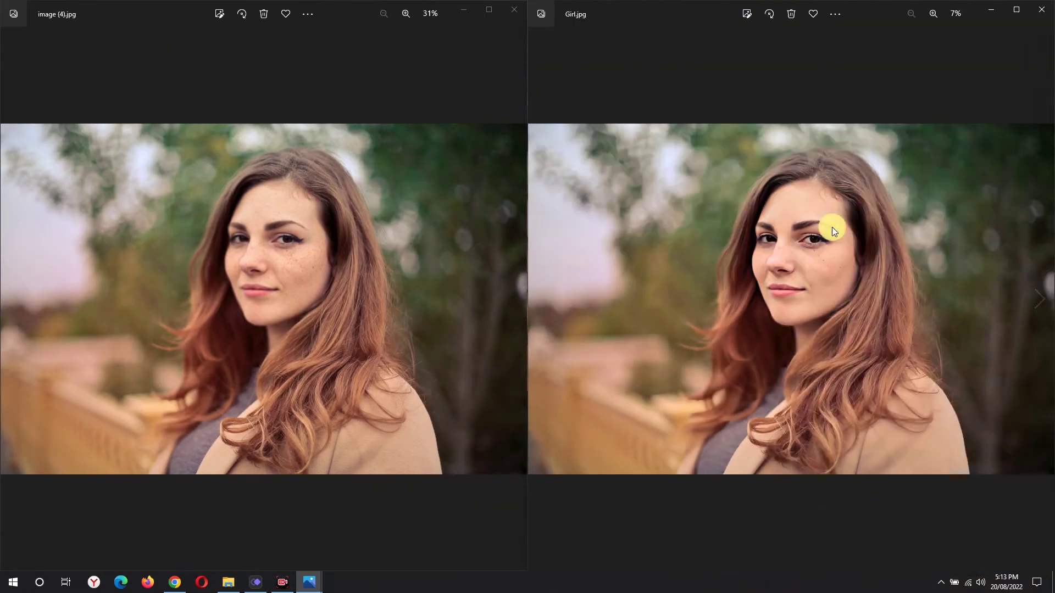
left_click(356, 271)
scroll(343, 309, "up", 1)
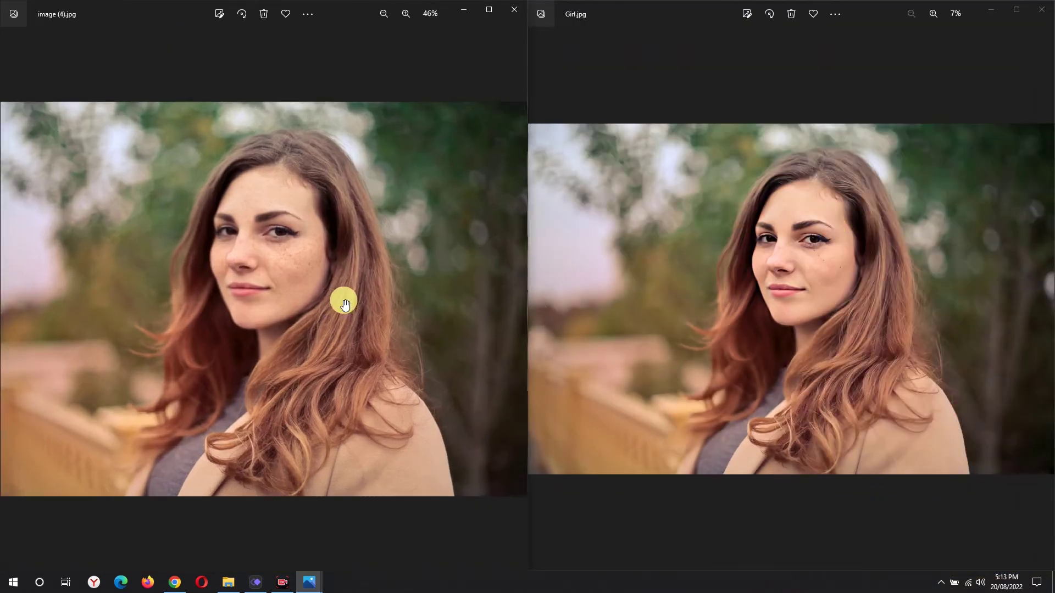
scroll(344, 309, "up", 1)
scroll(344, 309, "up", 1)
scroll(370, 300, "down", 3)
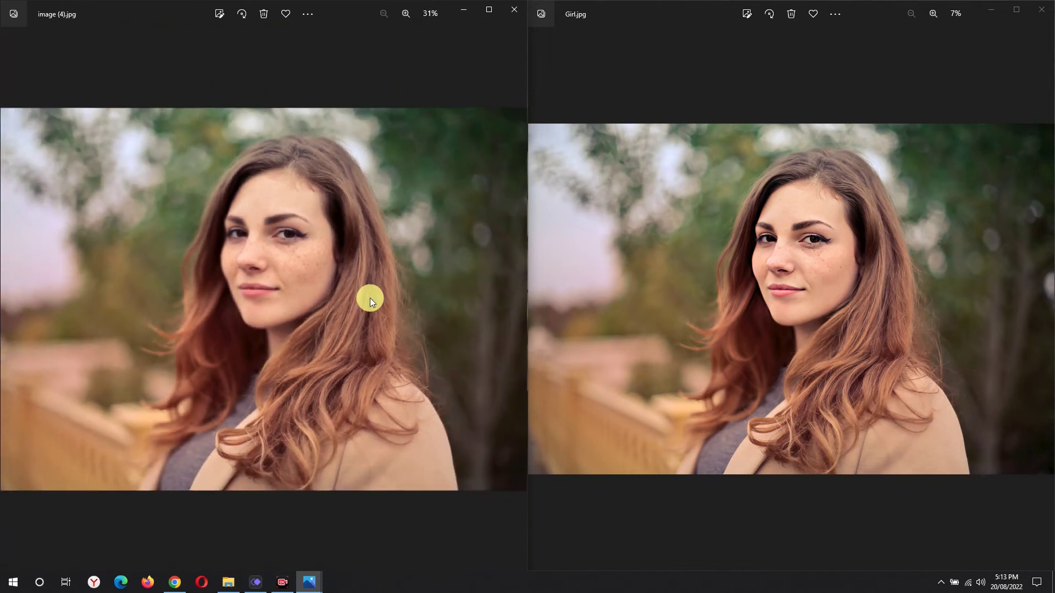
scroll(797, 278, "up", 2)
scroll(831, 272, "up", 2)
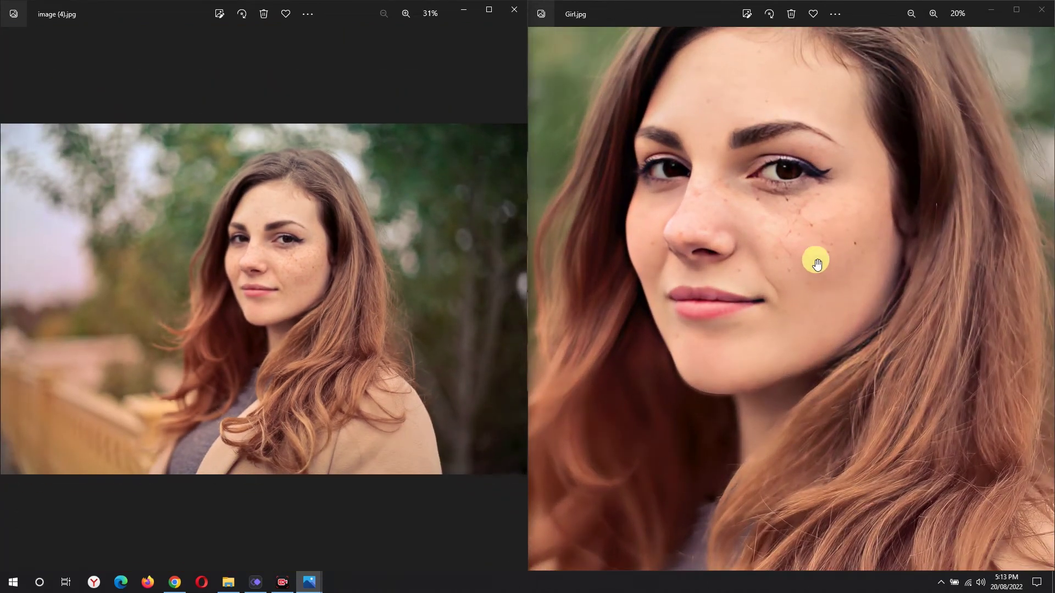
scroll(830, 272, "down", 1)
scroll(838, 336, "down", 2)
scroll(838, 336, "up", 2)
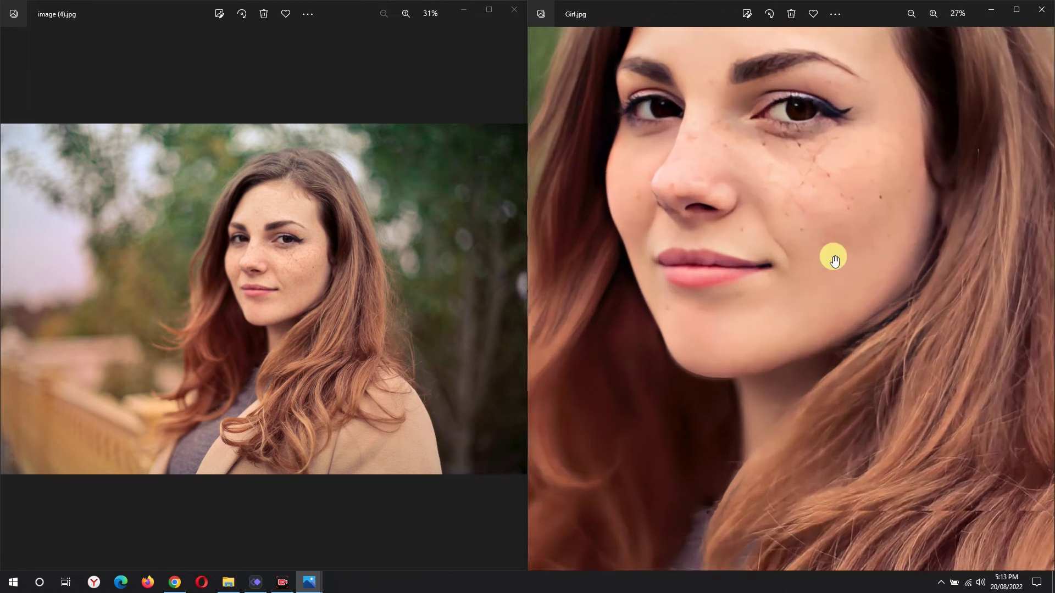
scroll(832, 272, "up", 1)
left_click_drag(820, 322, 820, 379)
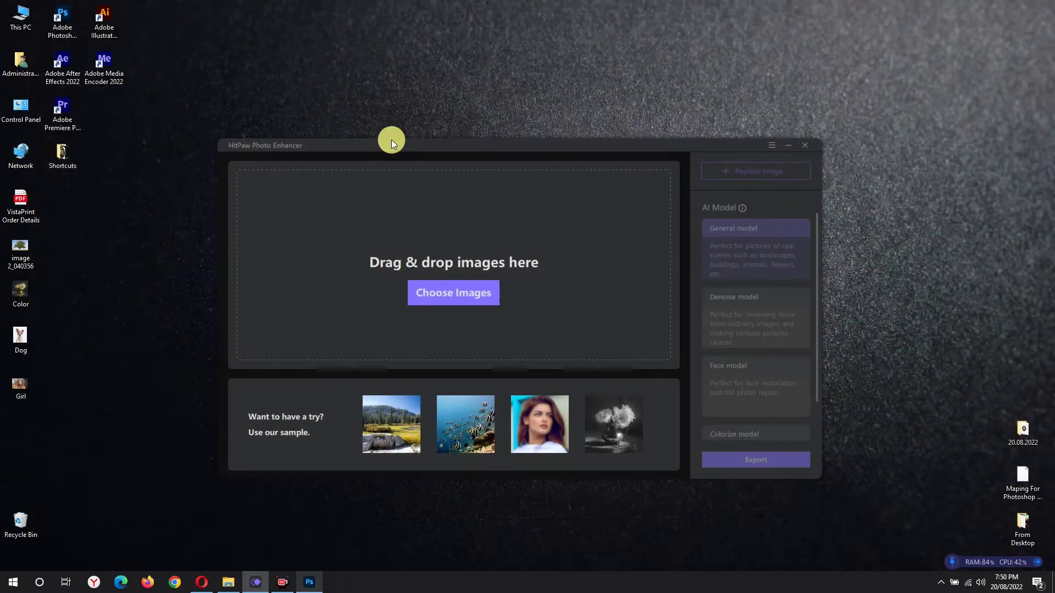
Inspect the tree photo's noise across branches and sky, then select the Denoise model
mouse_move(420, 259)
left_mouse_down()
mouse_move(553, 349)
mouse_move(434, 356)
mouse_move(505, 271)
left_mouse_up()
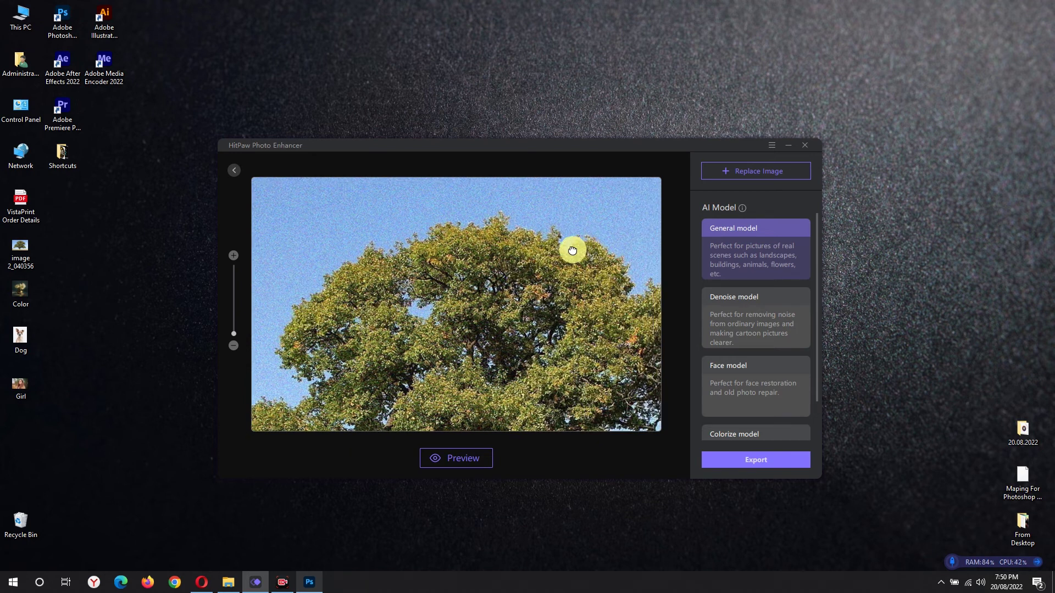
left_click_drag(587, 247, 501, 260)
left_click_drag(602, 272, 346, 219)
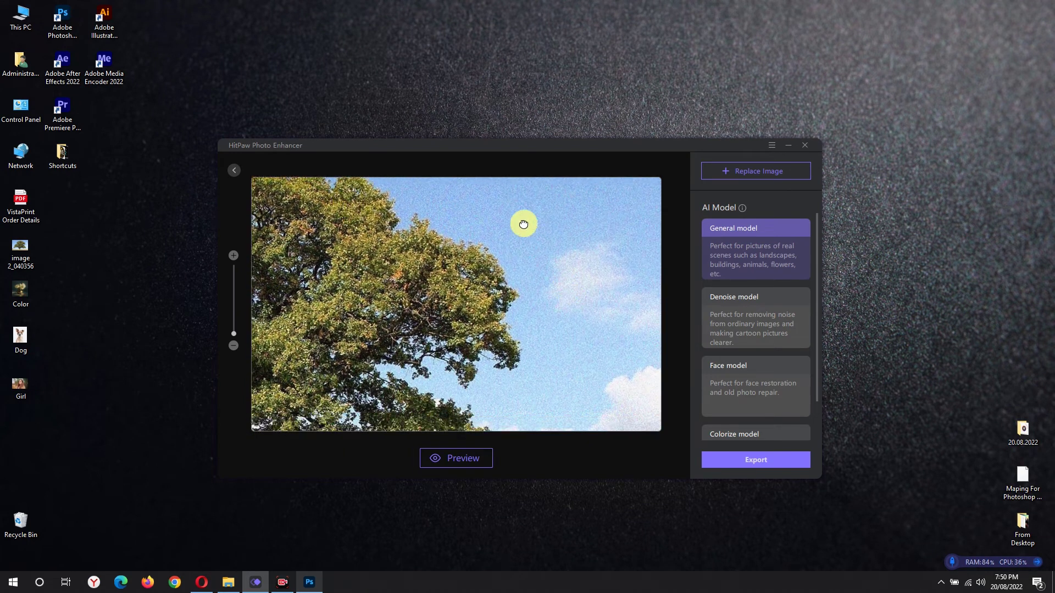
mouse_move(519, 222)
left_mouse_down()
mouse_move(569, 322)
mouse_move(566, 203)
mouse_move(483, 170)
mouse_move(371, 280)
mouse_move(544, 287)
mouse_move(412, 297)
left_mouse_up()
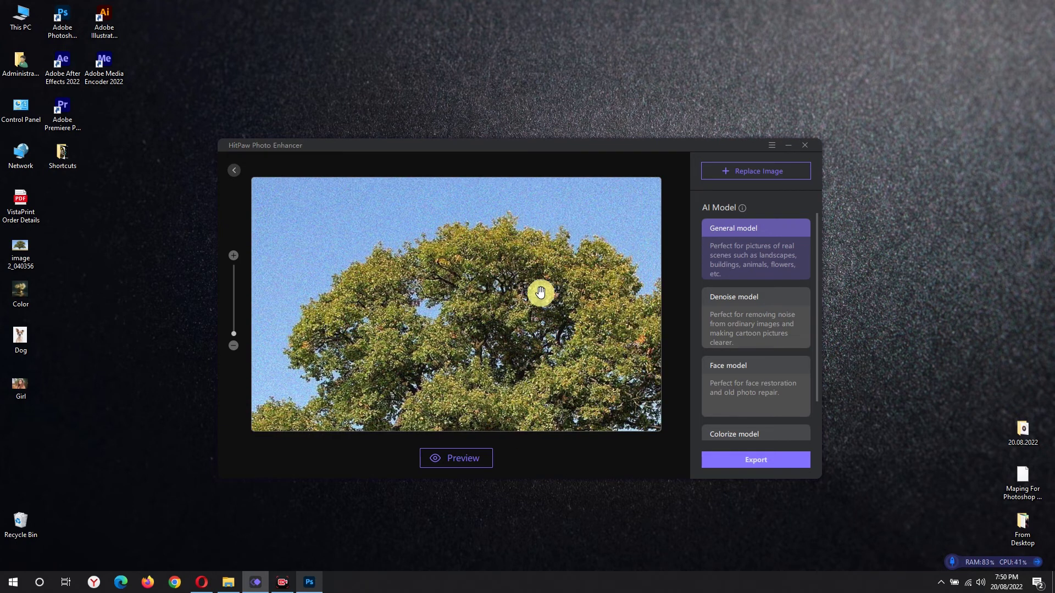
left_click_drag(550, 324, 531, 307)
left_click(768, 326)
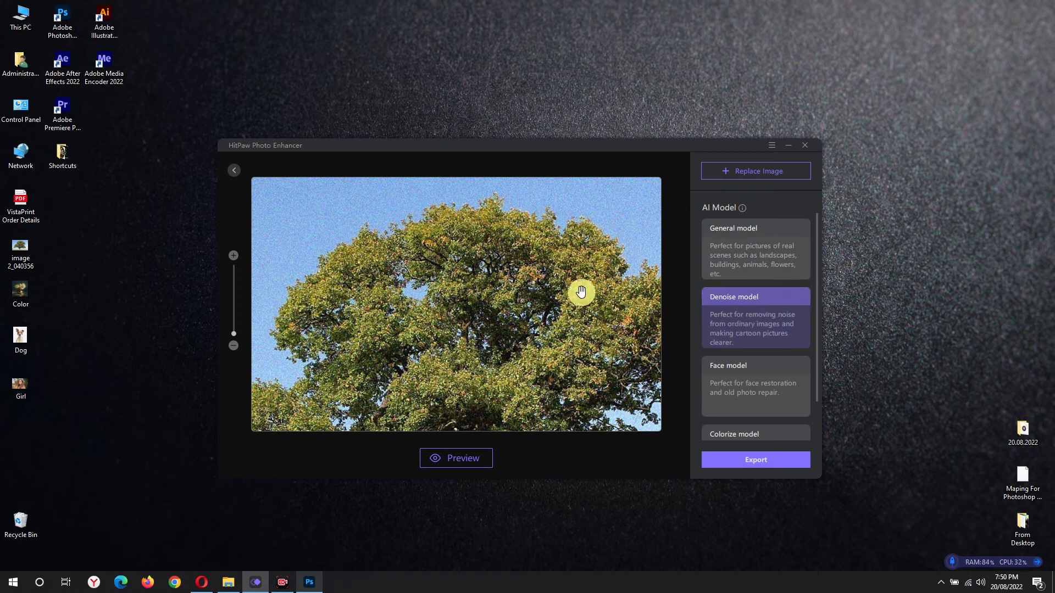
Generate the denoised preview and compare sky, foliage and branches against the original
left_click(460, 459)
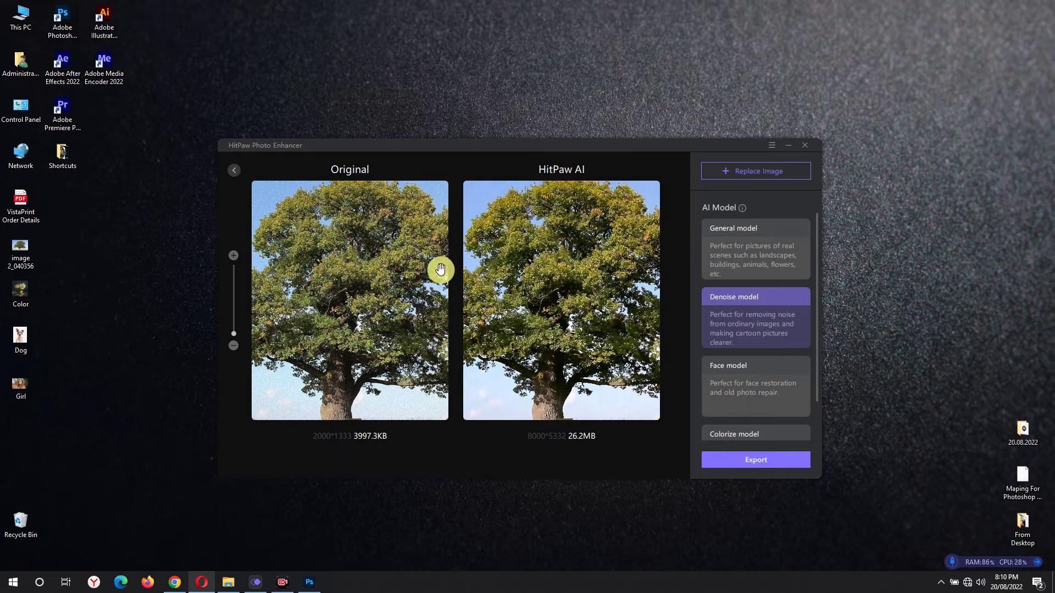
mouse_move(548, 247)
left_mouse_down()
mouse_move(558, 334)
mouse_move(644, 315)
left_mouse_up()
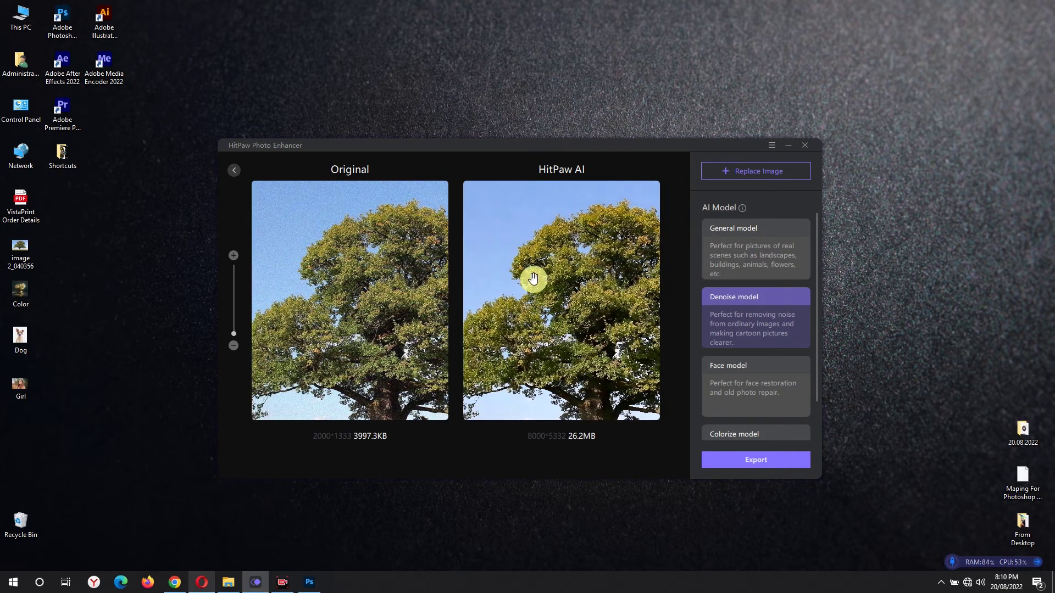
left_click_drag(379, 229, 403, 289)
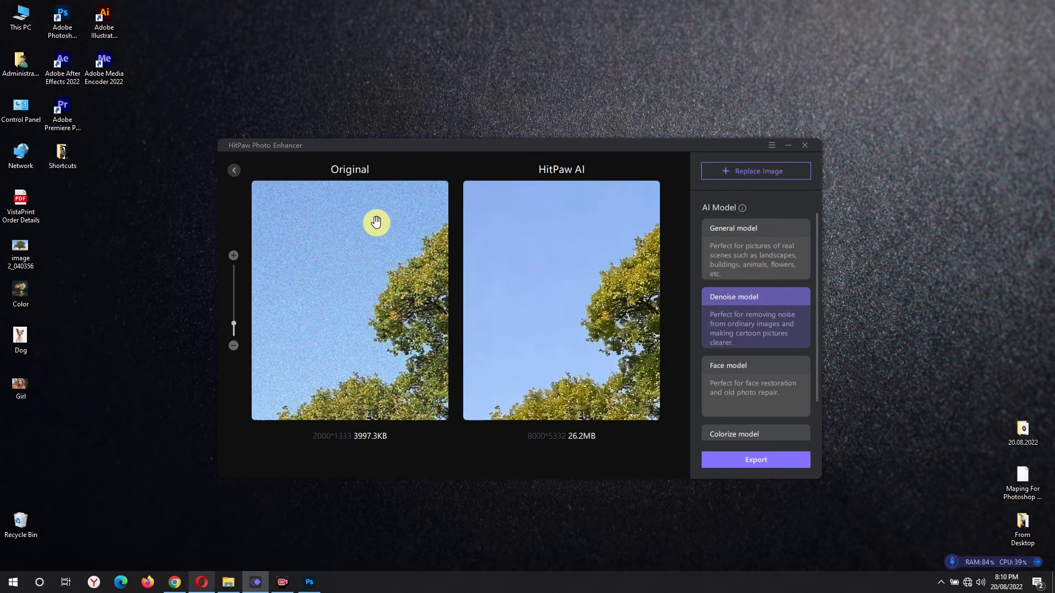
scroll(544, 223, "down", 3)
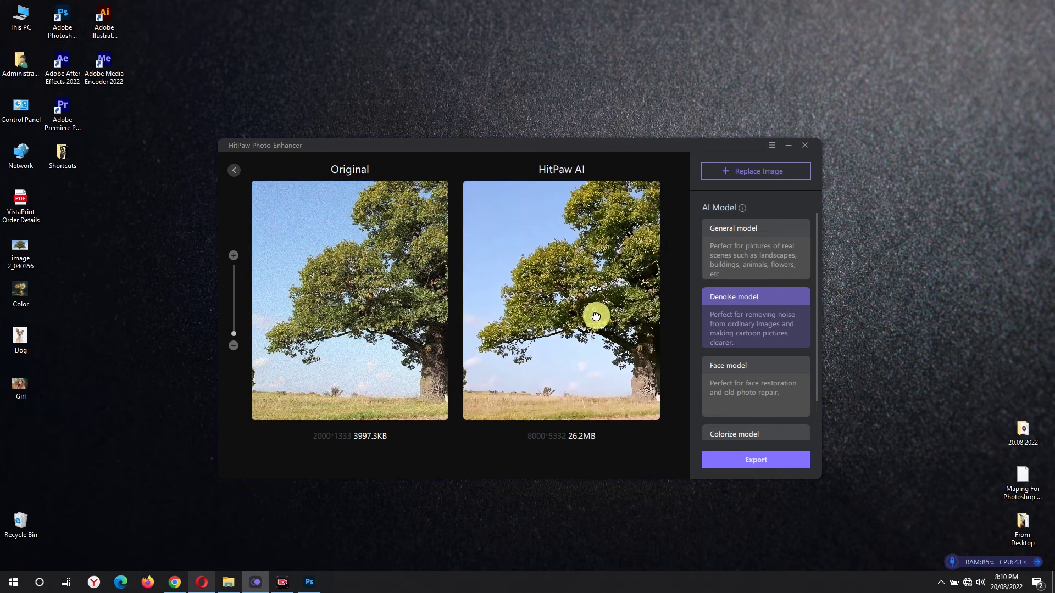
left_click_drag(594, 322, 523, 391)
scroll(523, 387, "up", 4)
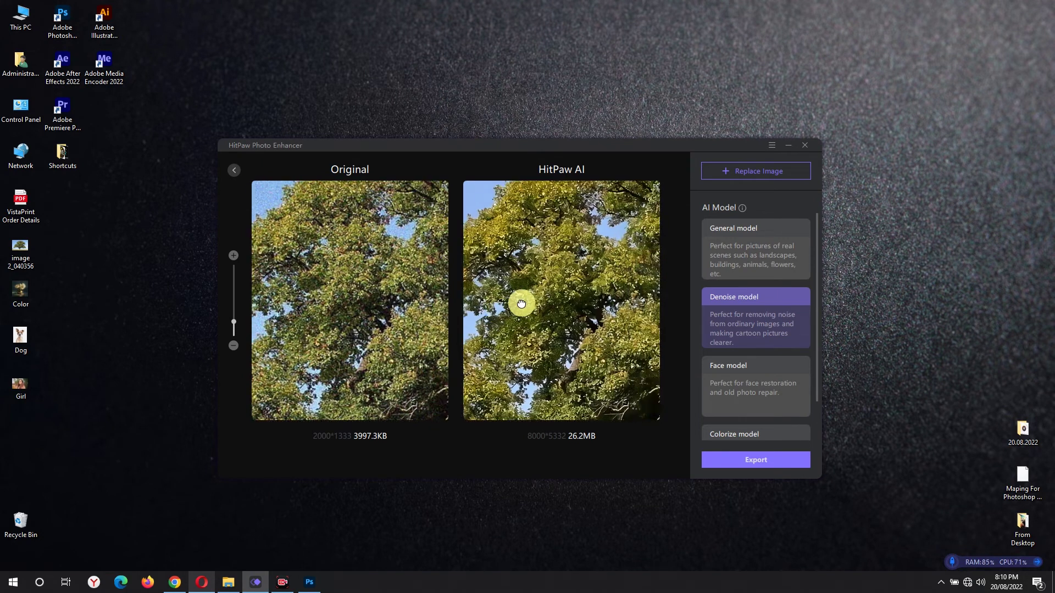
left_click_drag(577, 288, 379, 305)
left_click_drag(470, 314, 540, 304)
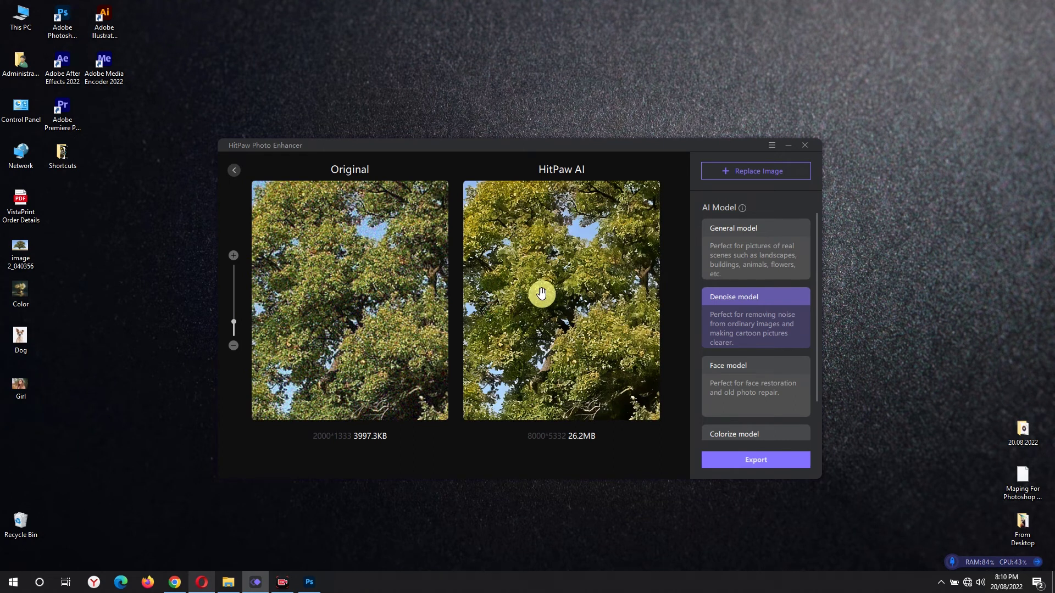
scroll(536, 292, "down", 2)
mouse_move(479, 339)
left_mouse_down()
mouse_move(498, 289)
mouse_move(544, 338)
mouse_move(602, 297)
mouse_move(537, 209)
mouse_move(605, 355)
mouse_move(550, 225)
mouse_move(577, 347)
mouse_move(594, 313)
left_mouse_up()
mouse_move(548, 375)
left_mouse_down()
mouse_move(639, 375)
mouse_move(550, 367)
mouse_move(532, 420)
left_mouse_up()
scroll(550, 367, "up", 3)
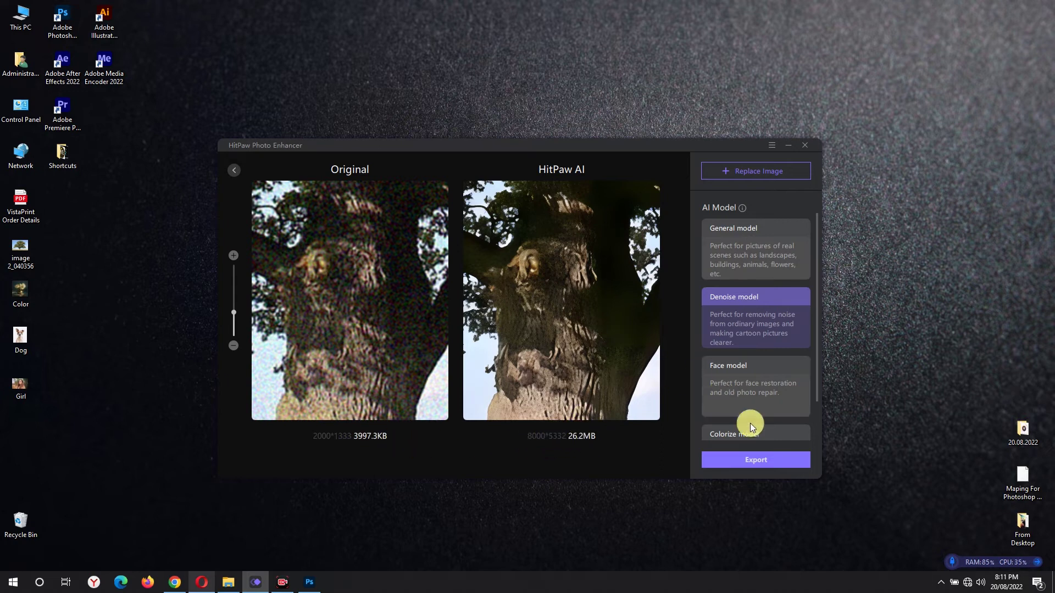
Export the denoised tree image to the Desktop and select the file name for editing
left_click(757, 459)
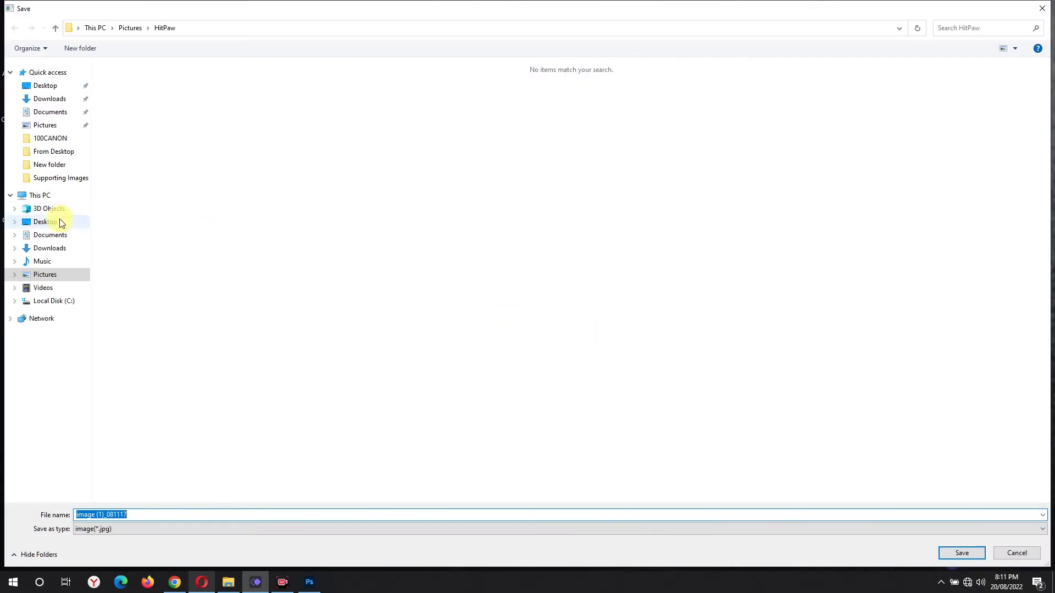
left_click(60, 223)
left_click(145, 515)
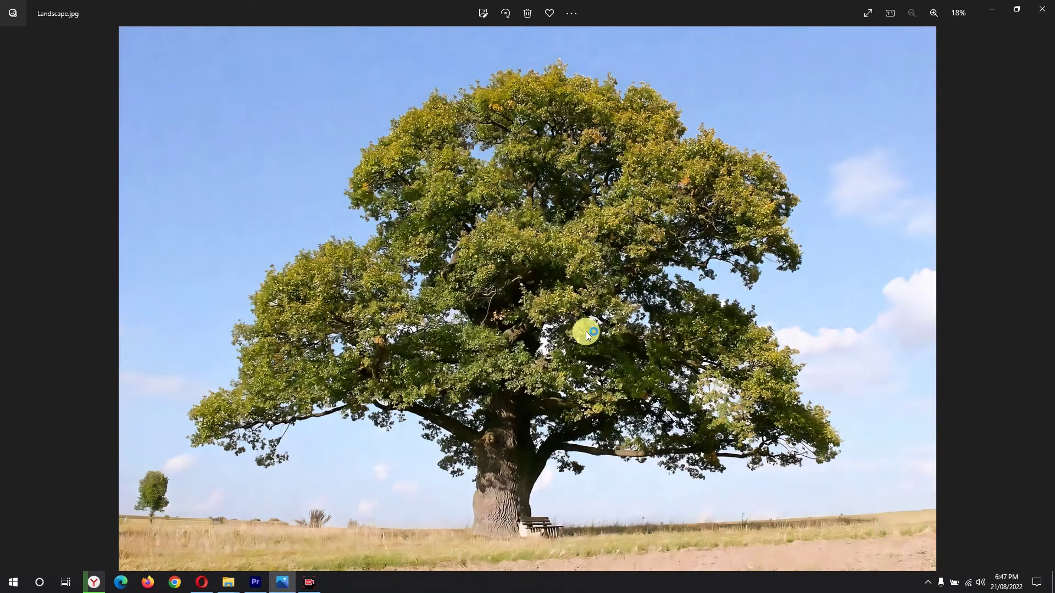
scroll(585, 331, "up", 4)
Pan the enlarged Landscape.jpg in Photos to show the trunk, bench and field
mouse_move(544, 165)
left_mouse_down()
mouse_move(506, 341)
mouse_move(671, 450)
mouse_move(835, 219)
left_mouse_up()
left_click_drag(404, 137, 540, 245)
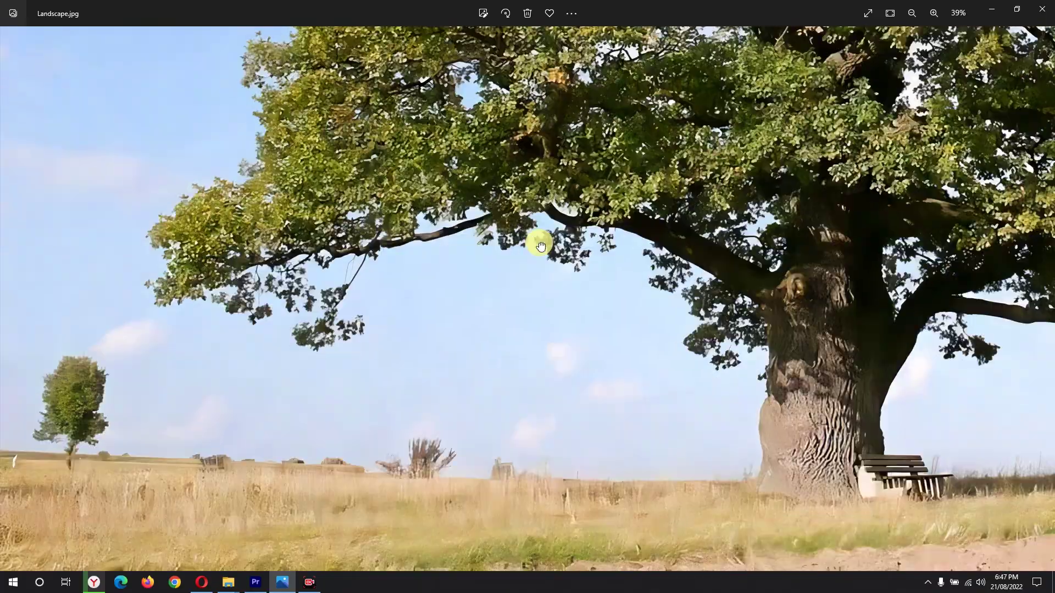
scroll(547, 294, "down", 4)
scroll(877, 218, "up", 3)
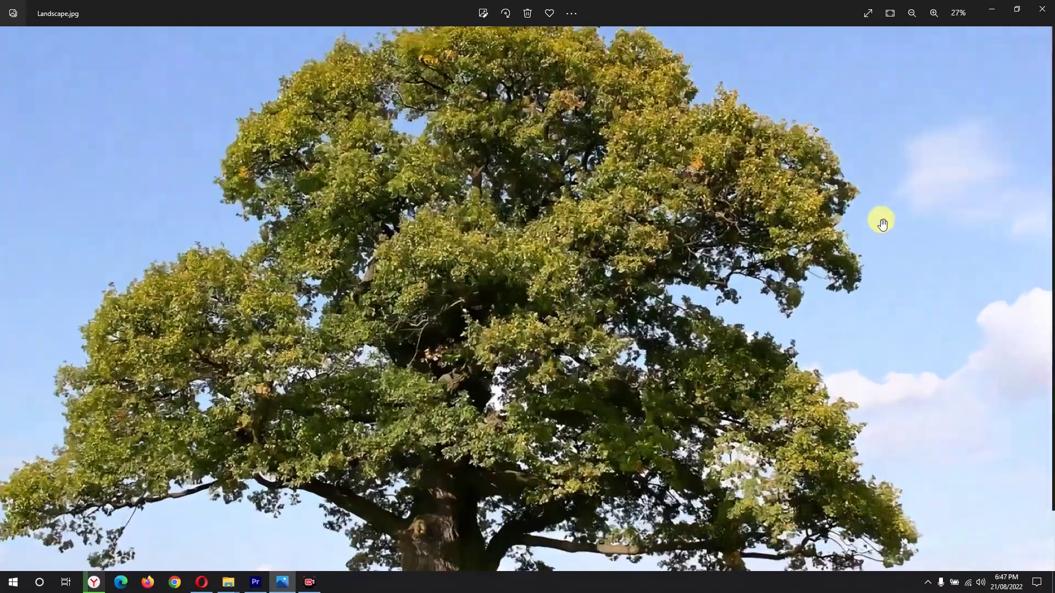
scroll(551, 324, "down", 3)
scroll(646, 241, "up", 1)
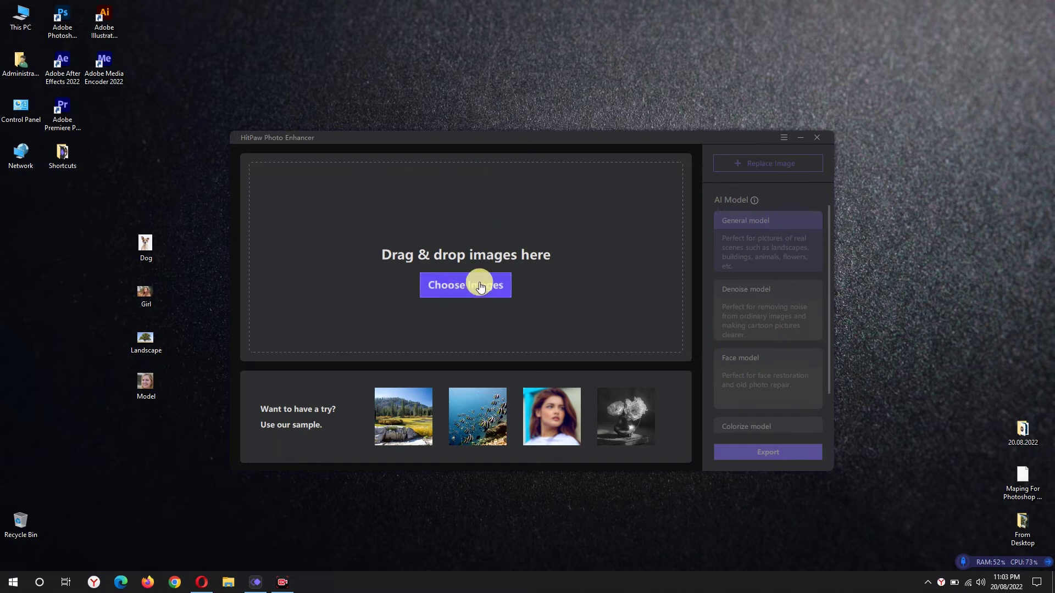
Load the torn old photo of the girl (bd0fa…) into the enhancer
left_click(458, 284)
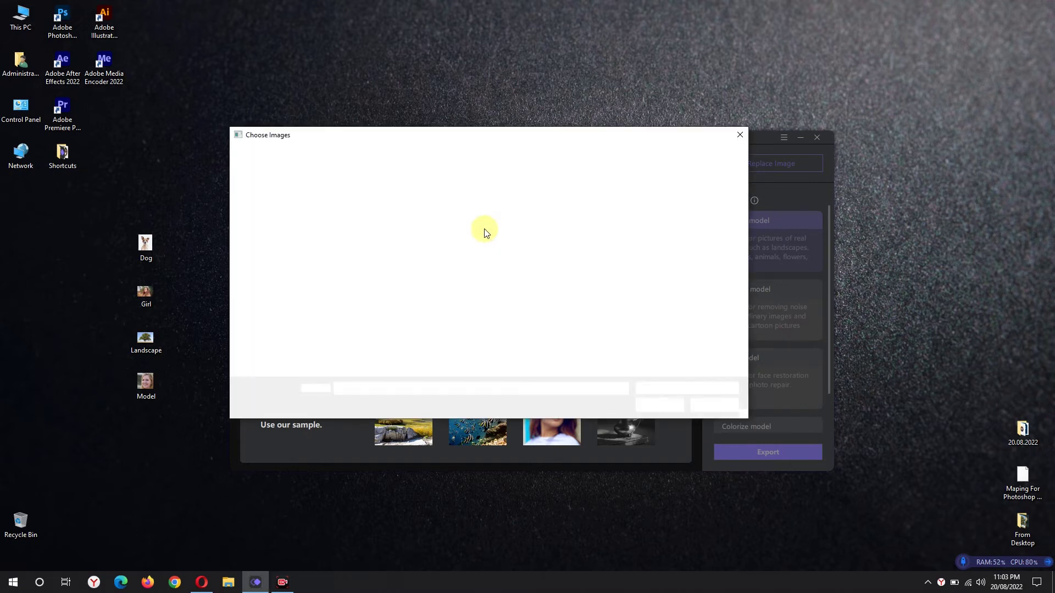
left_click(413, 216)
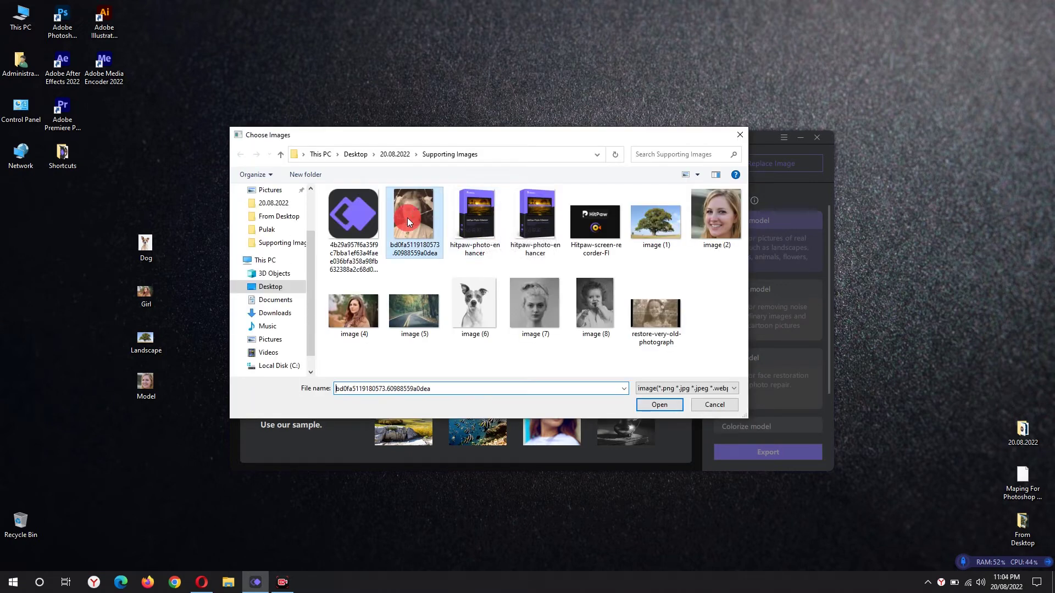
left_click(655, 405)
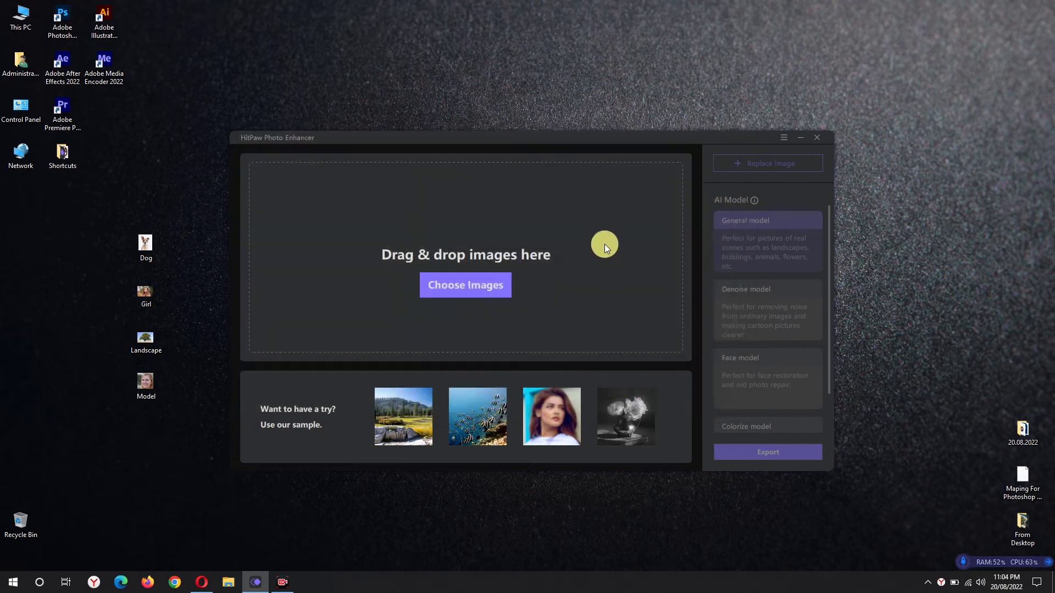
scroll(489, 301, "up", 2)
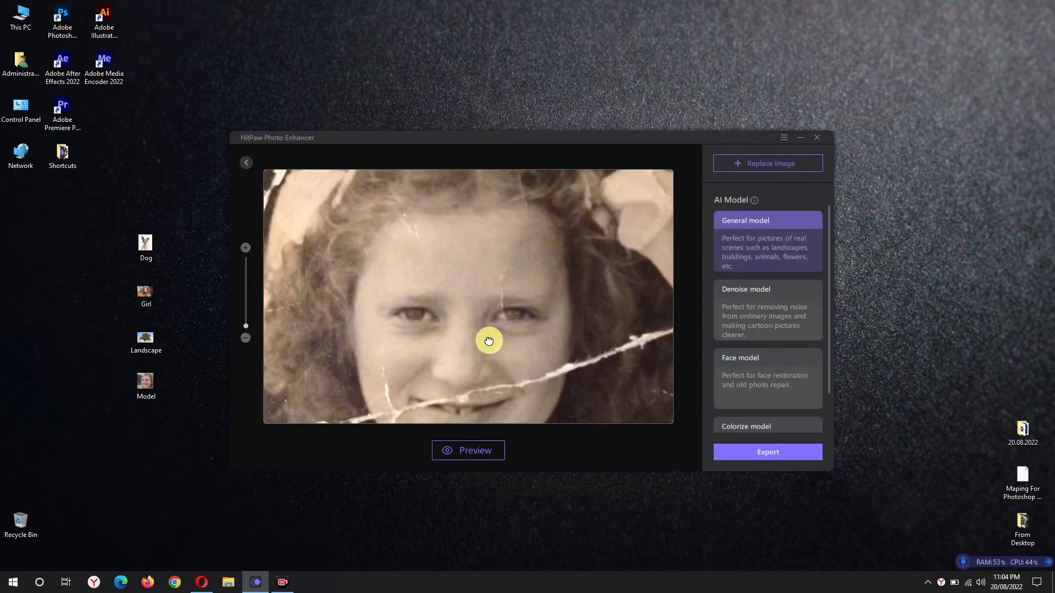
scroll(490, 329, "up", 2)
Look over the girl's hair, face and chest, then select the Face model
left_click_drag(490, 301, 500, 207)
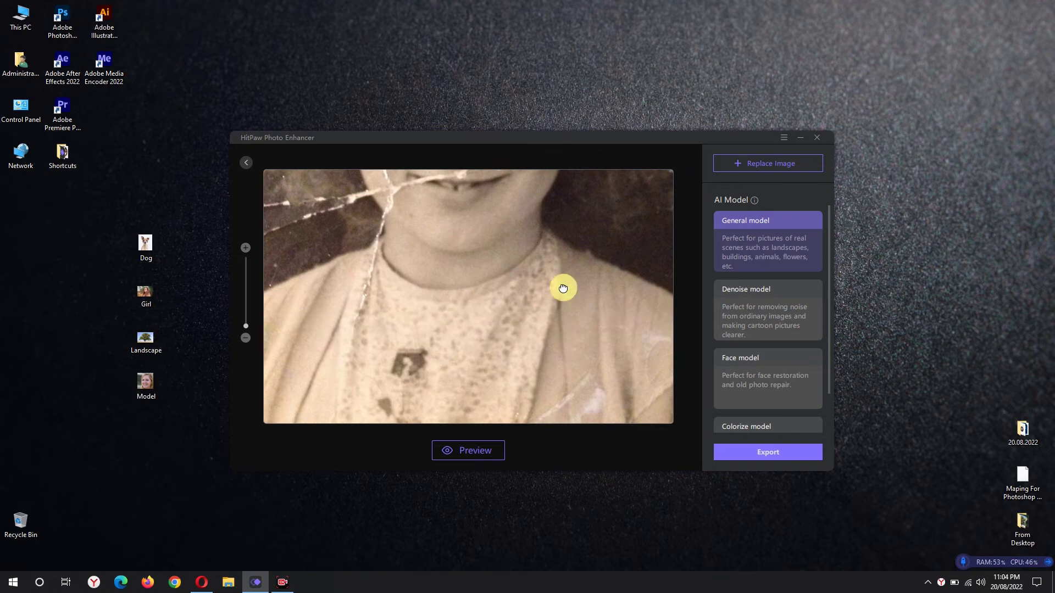
mouse_move(565, 287)
left_mouse_down()
mouse_move(529, 219)
mouse_move(536, 313)
mouse_move(441, 289)
mouse_move(338, 134)
left_mouse_up()
left_click_drag(379, 214, 393, 165)
mouse_move(511, 301)
left_mouse_down()
mouse_move(527, 322)
mouse_move(478, 310)
left_mouse_up()
scroll(818, 399, "down", 1)
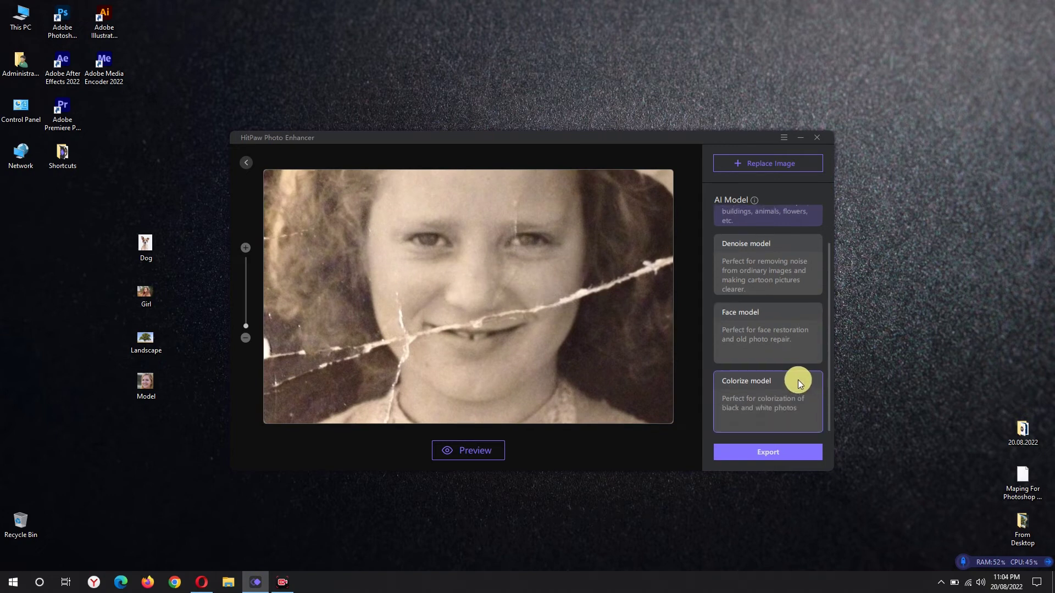
left_click(782, 390)
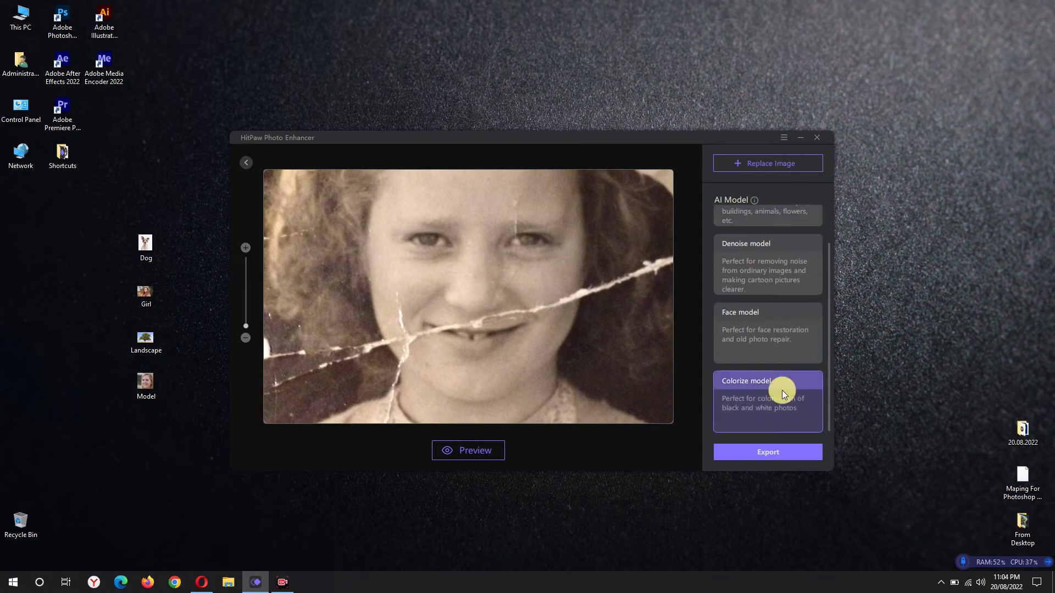
scroll(786, 326, "up", 2)
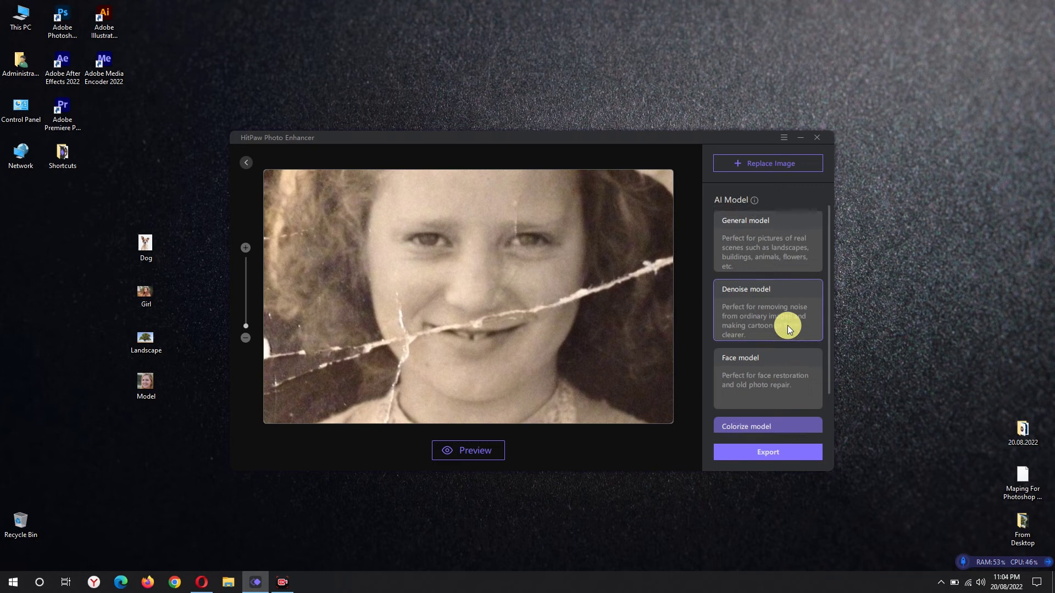
left_click(762, 377)
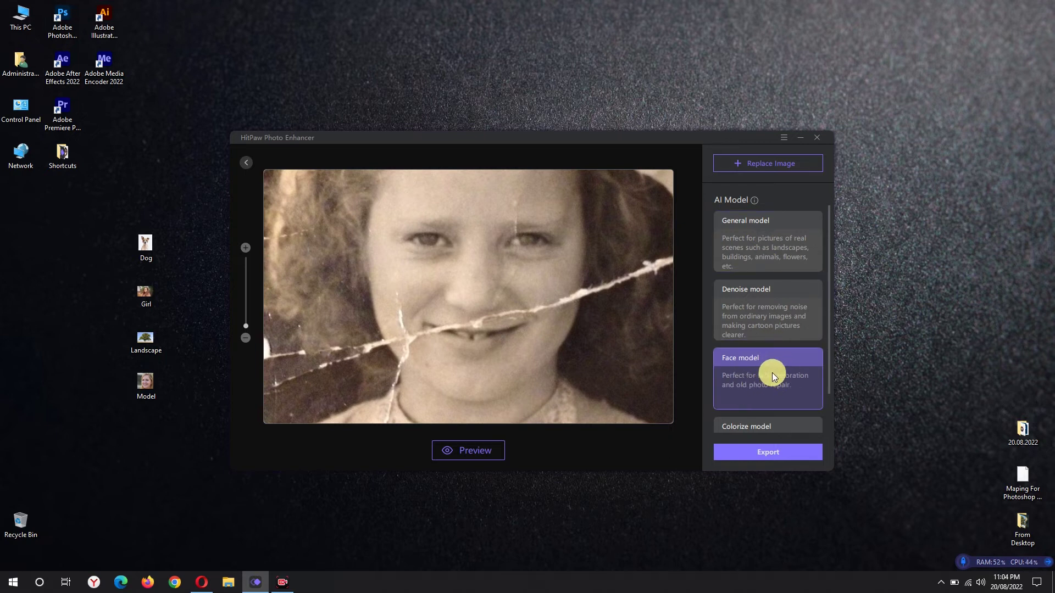
Generate the face-restored preview and compare it with the original across the torn face
left_click_drag(671, 138, 656, 97)
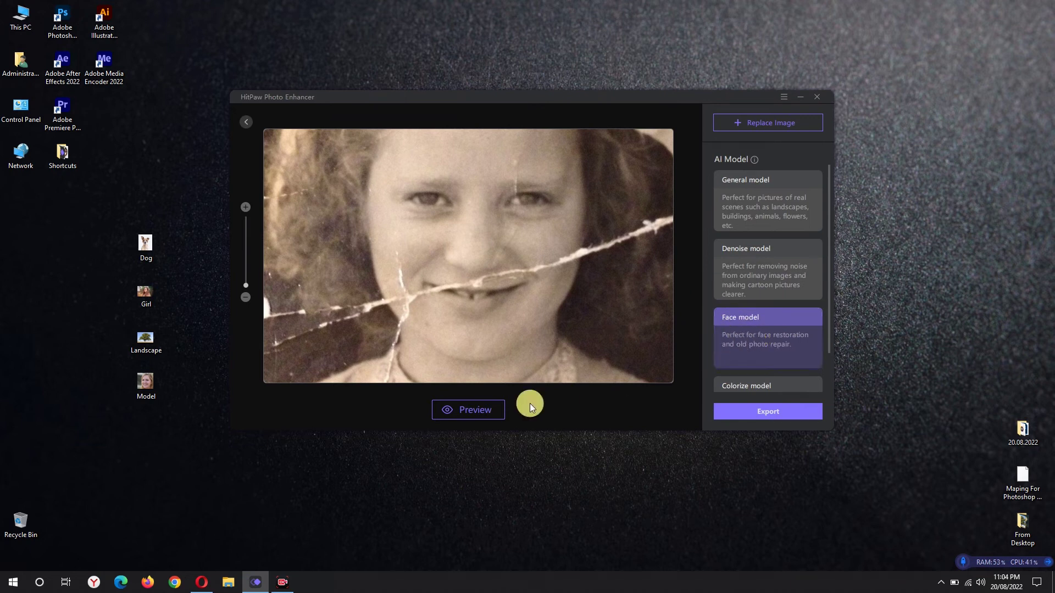
left_click(482, 410)
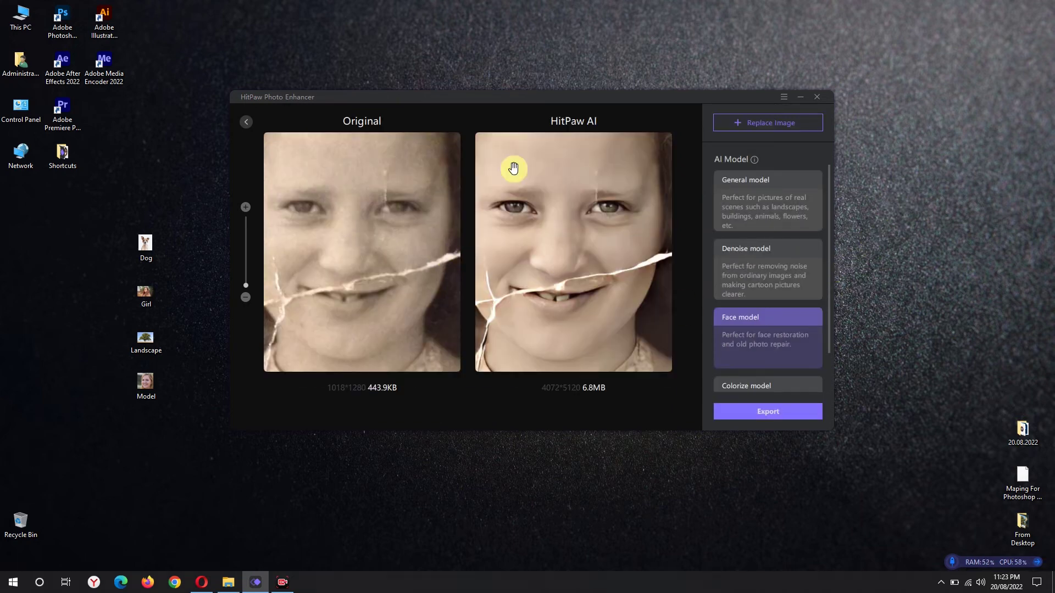
left_click_drag(539, 226, 587, 292)
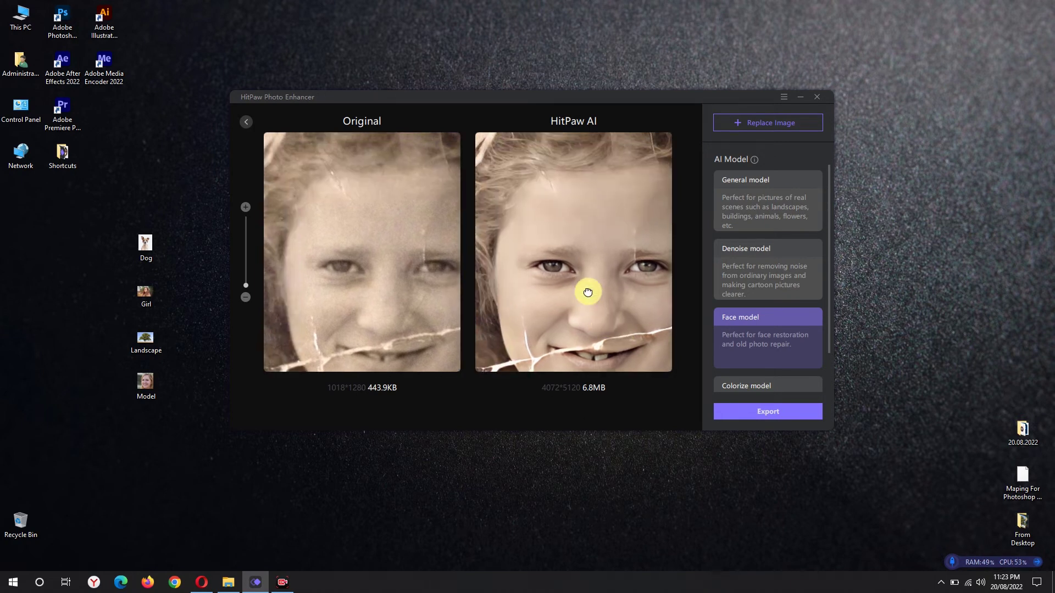
mouse_move(513, 237)
left_mouse_down()
mouse_move(614, 216)
mouse_move(615, 169)
left_mouse_up()
mouse_move(594, 264)
left_mouse_down()
mouse_move(577, 198)
mouse_move(488, 265)
mouse_move(519, 272)
mouse_move(581, 243)
mouse_move(503, 235)
left_mouse_up()
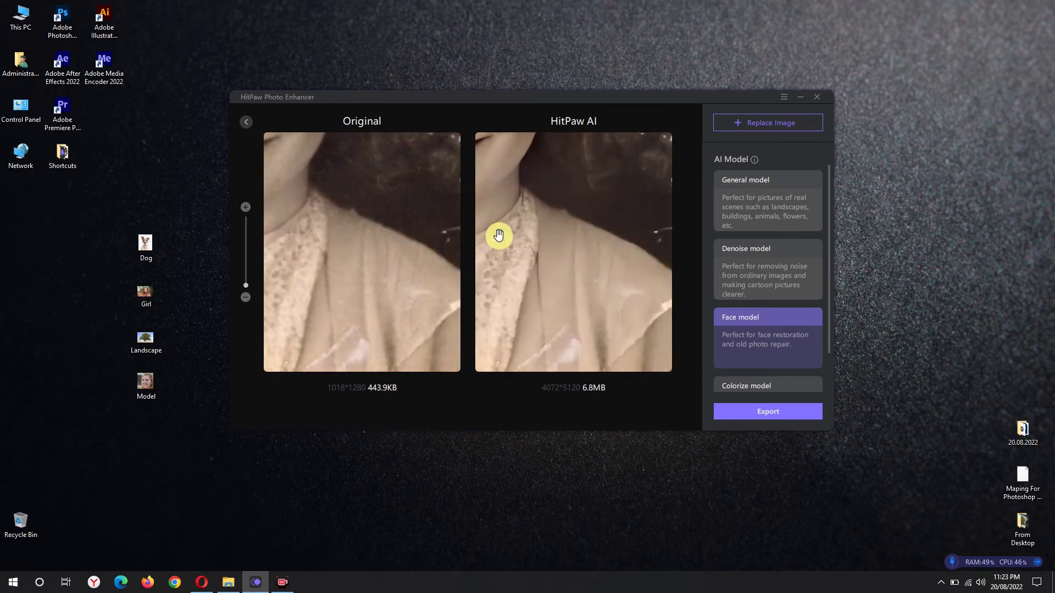
mouse_move(594, 207)
left_mouse_down()
mouse_move(593, 365)
mouse_move(576, 264)
mouse_move(578, 363)
mouse_move(593, 305)
mouse_move(588, 170)
left_mouse_up()
left_click_drag(610, 223, 630, 293)
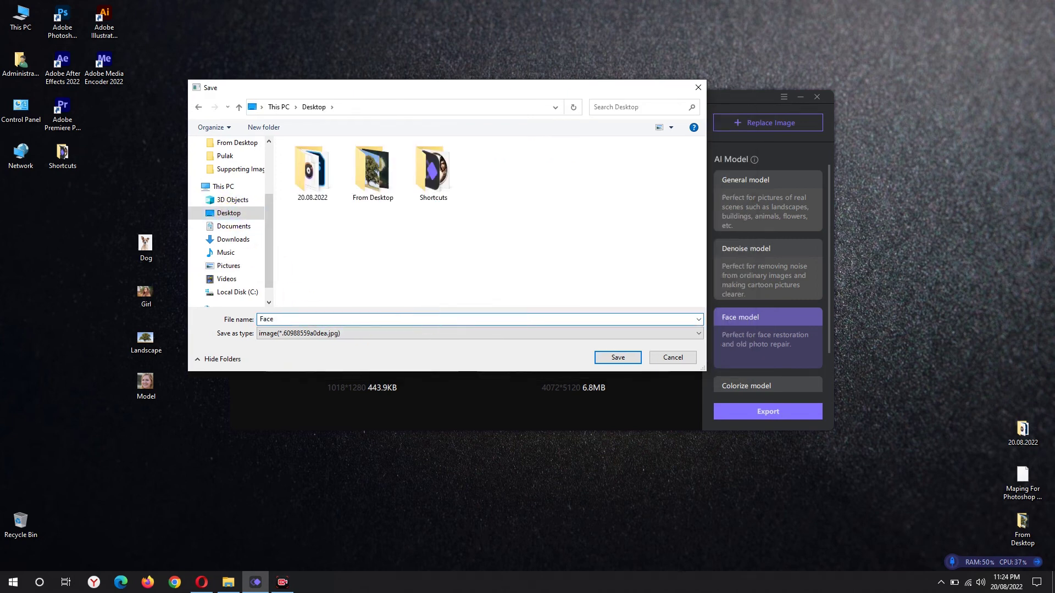
Quit HitPaw Photo Enhancer, confirm the exit, and move the Face Model file below the other photos
mouse_move(229, 213)
left_click(621, 357)
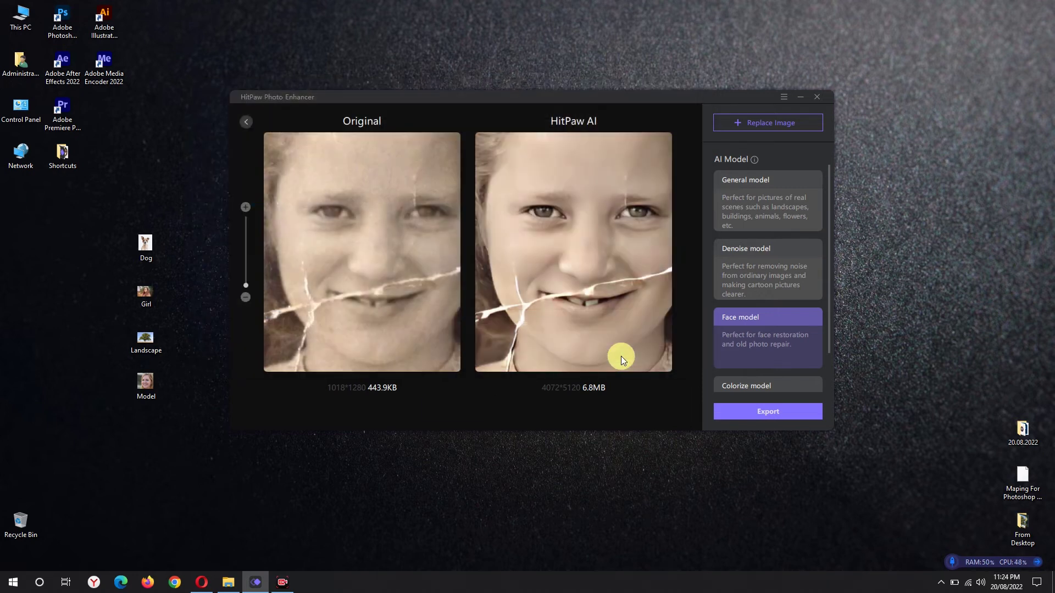
left_click(817, 96)
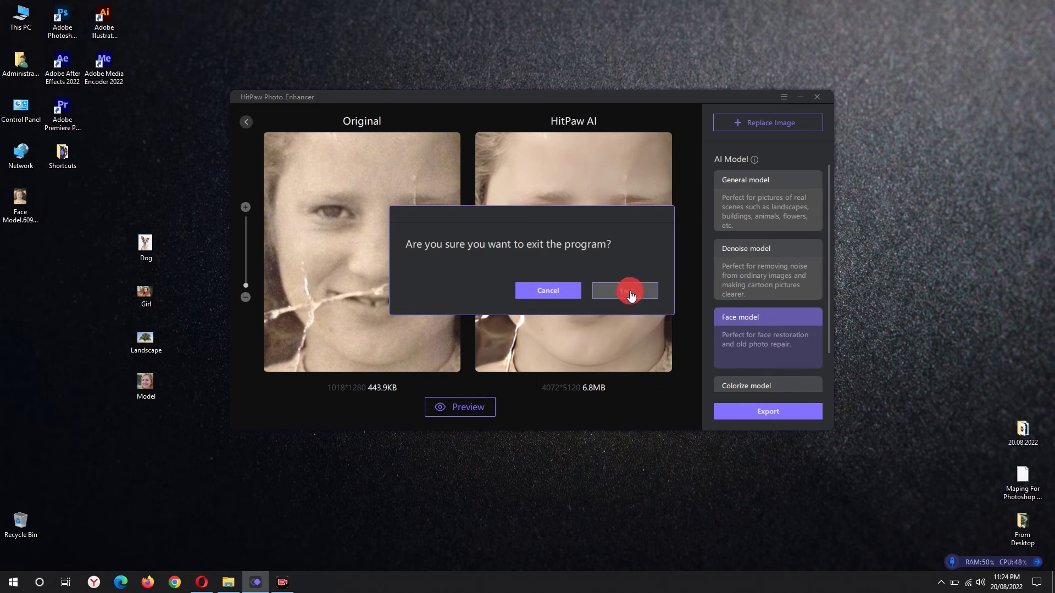
left_click(632, 294)
left_click_drag(31, 206, 56, 330)
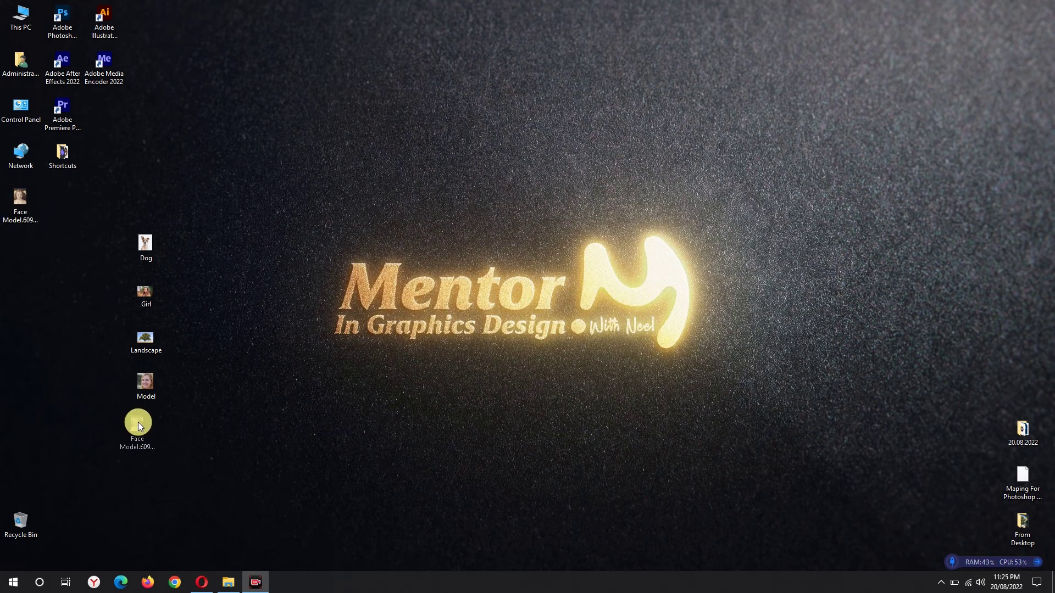
double_click(138, 422)
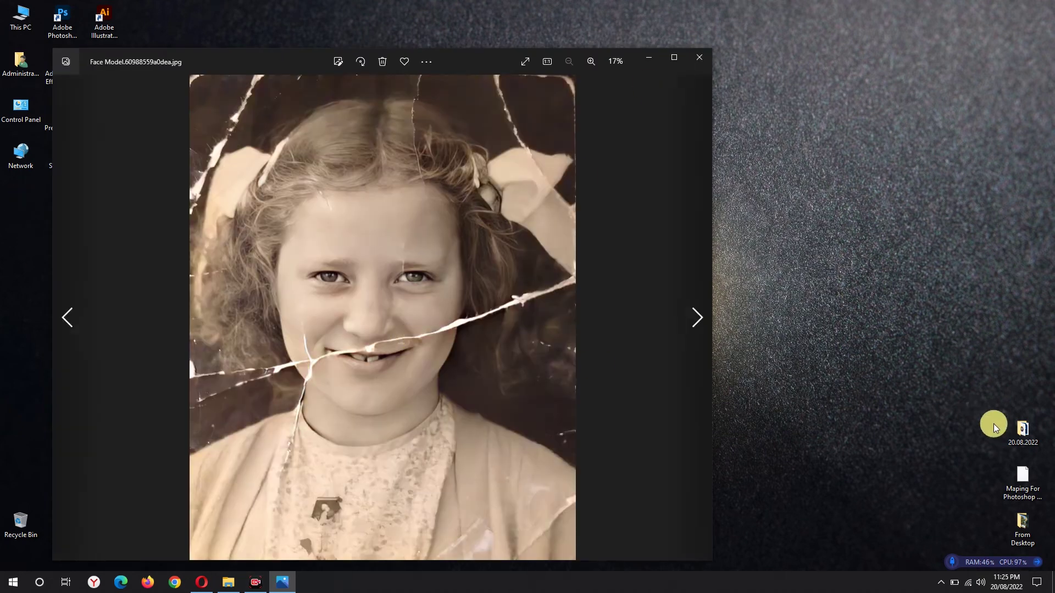
double_click(1021, 428)
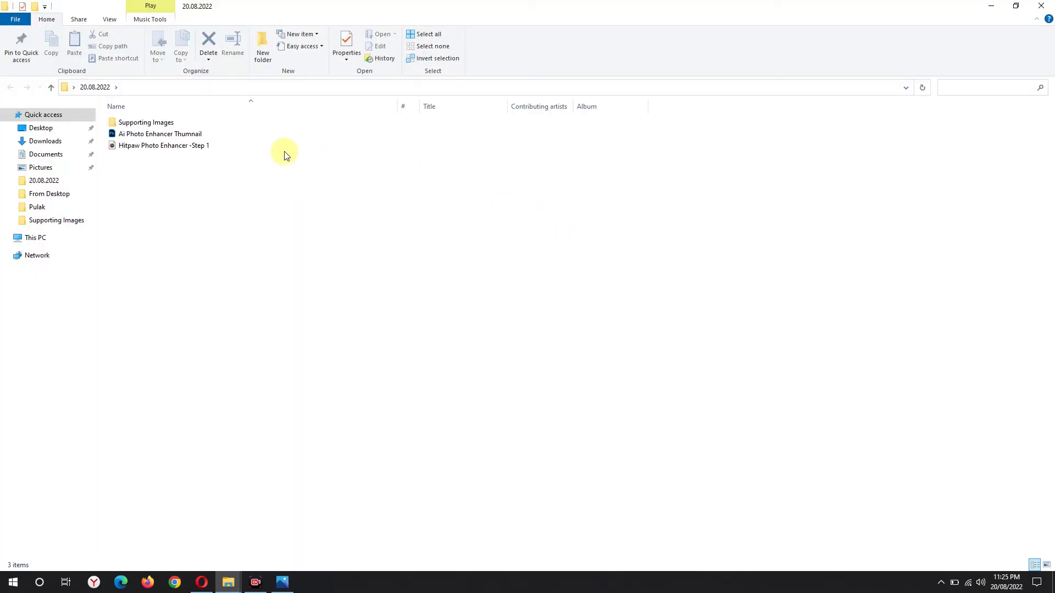
double_click(146, 122)
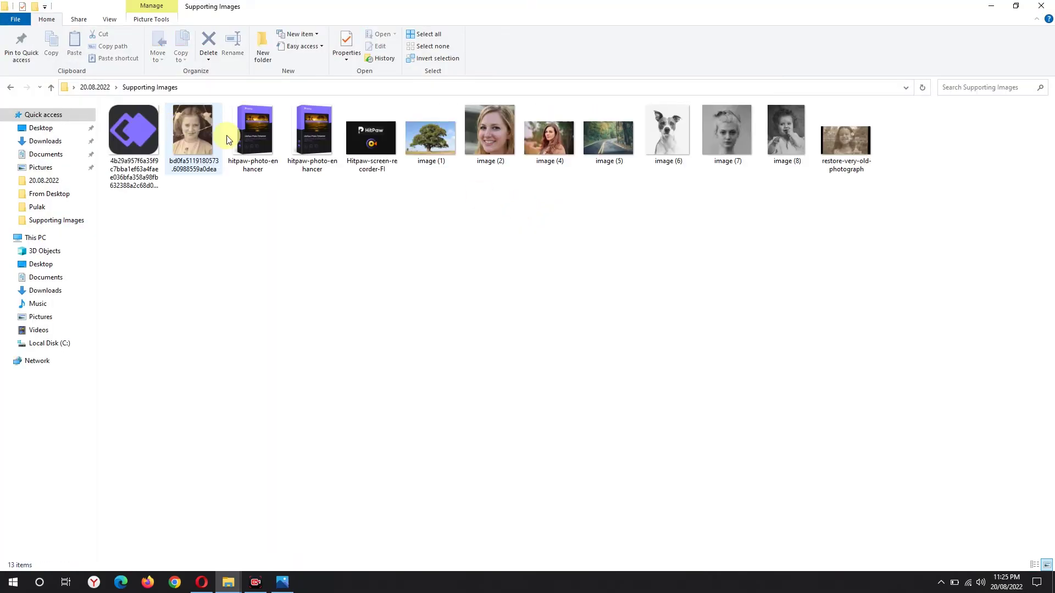
double_click(229, 136)
mouse_move(282, 583)
left_click(312, 522)
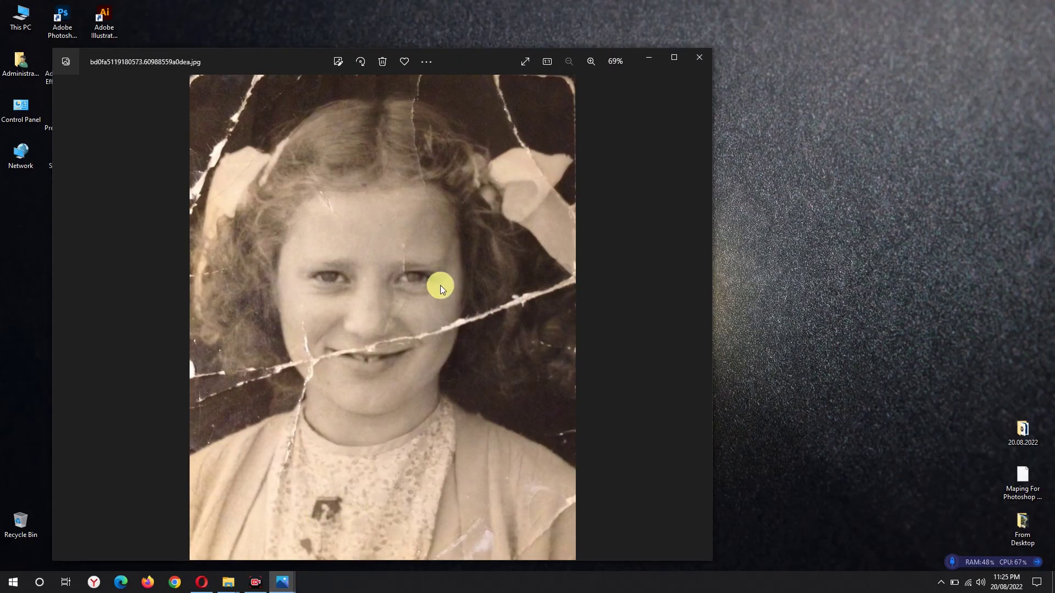
left_click_drag(283, 59, 1047, 164)
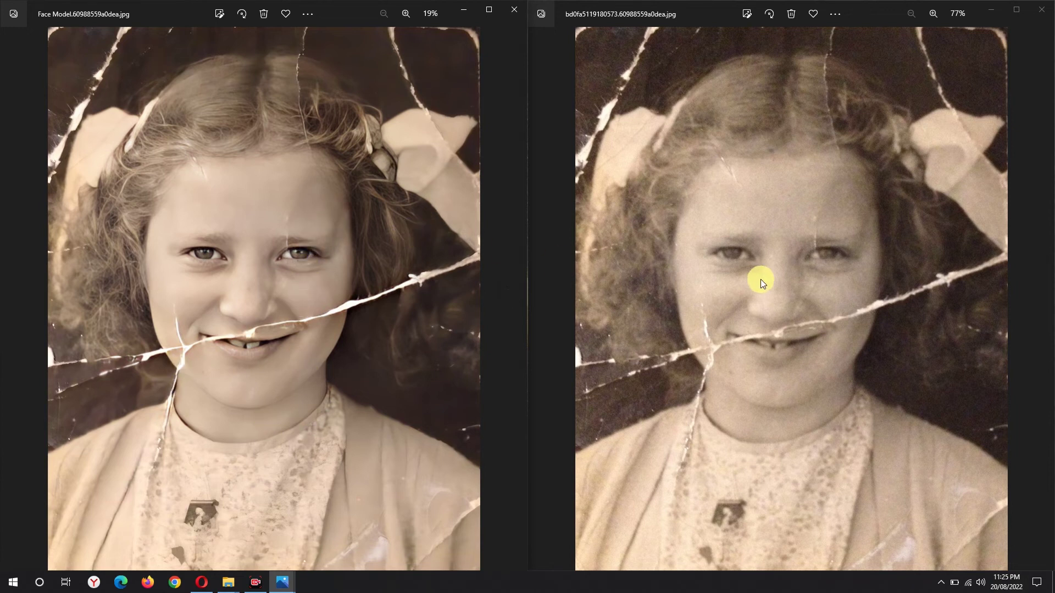
left_click(1041, 12)
left_click(512, 11)
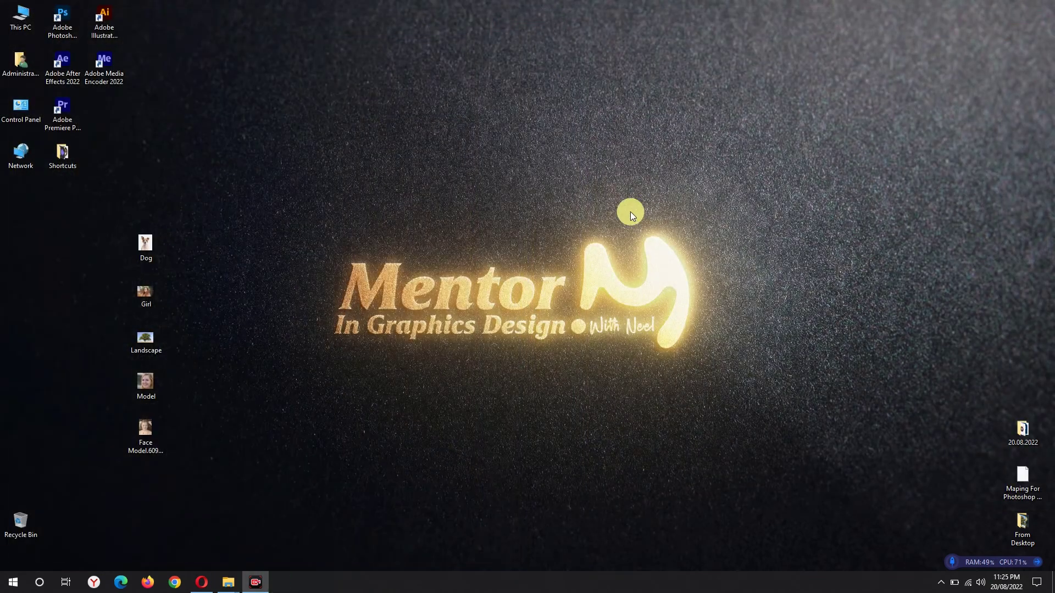